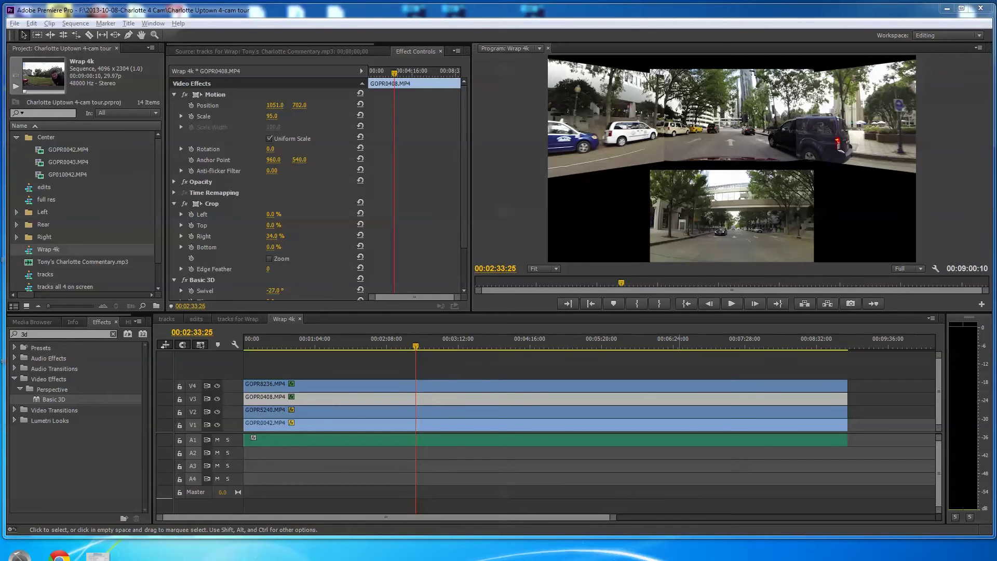
# - Bring the Chrome window with 'Morganton NC Tour - Three Camera View - Part 1' over the Premiere editor
pyautogui.moveTo(996, 171); pyautogui.dragTo(425, 58)
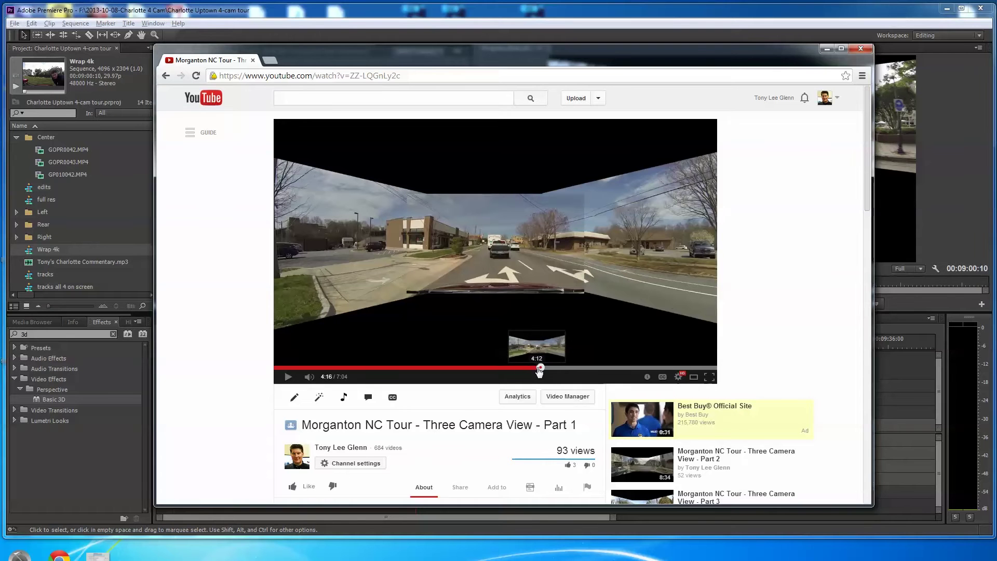
# - Play the three-camera YouTube tour and pause it at 4:33 of 7:04
pyautogui.click(288, 377)
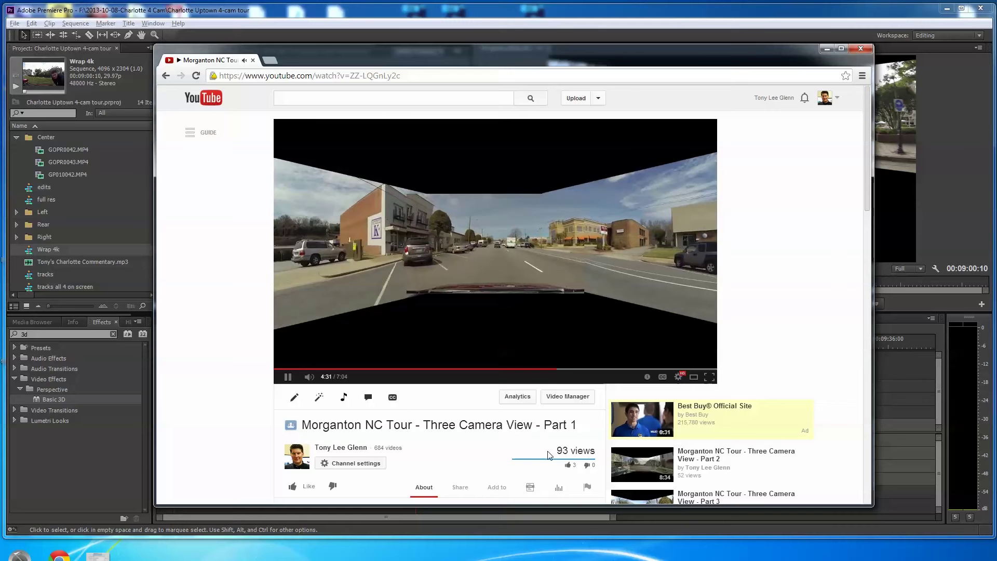
pyautogui.click(292, 380)
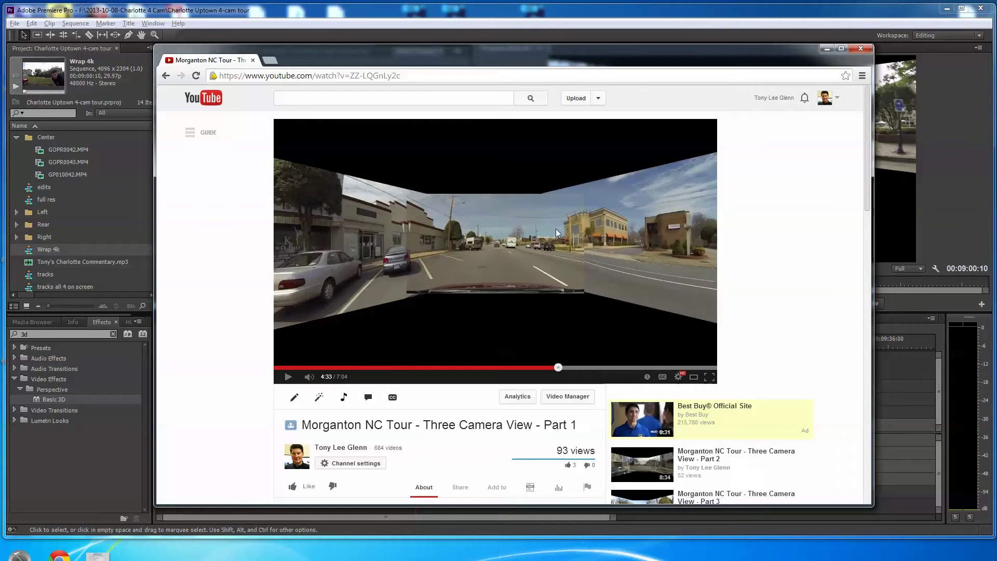
# - Move the browser aside and set the Wrap 4k playhead to 00:02:21:16
pyautogui.moveTo(216, 60); pyautogui.dragTo(996, 105)
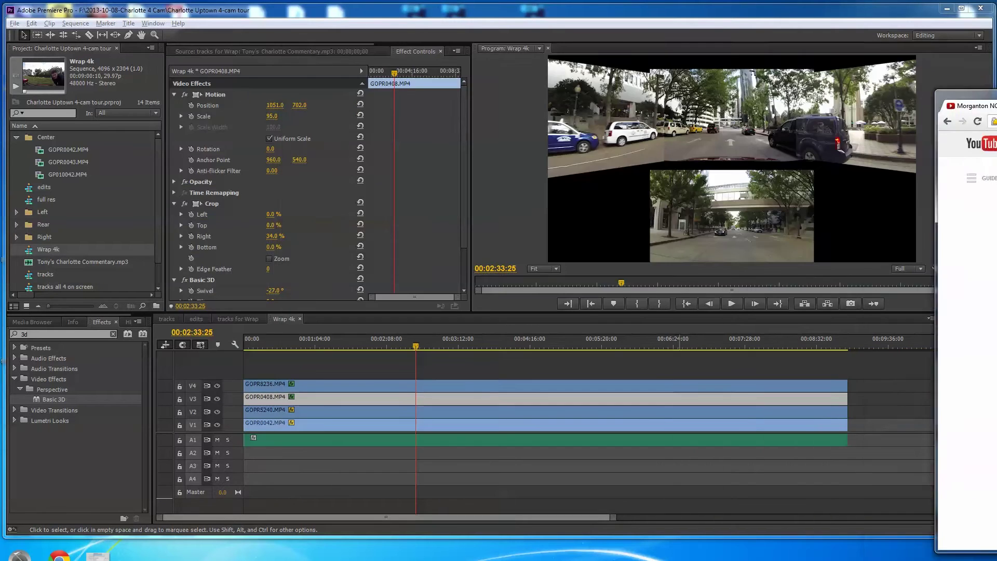
pyautogui.click(360, 67)
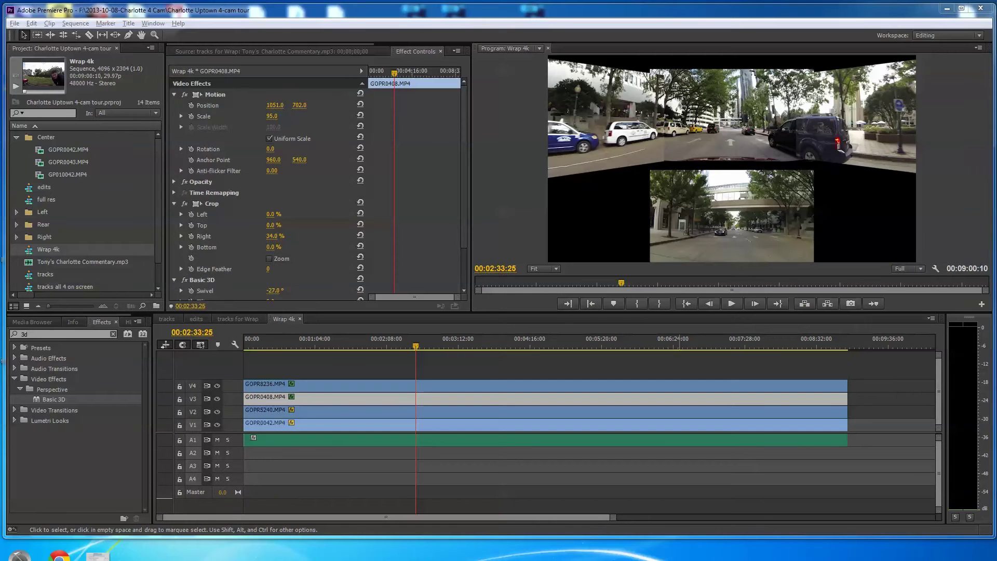
pyautogui.click(417, 349)
pyautogui.moveTo(417, 349); pyautogui.dragTo(403, 349)
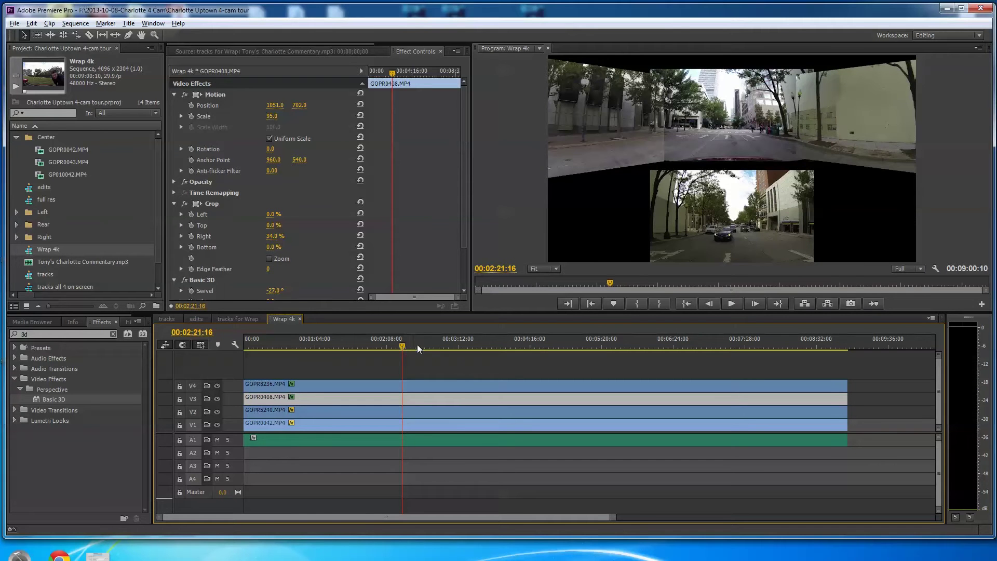
# - Push the browser window off screen again and switch to the tracks sequence
pyautogui.hotkey('alt', 'Tab')
pyautogui.moveTo(547, 109); pyautogui.dragTo(996, 84)
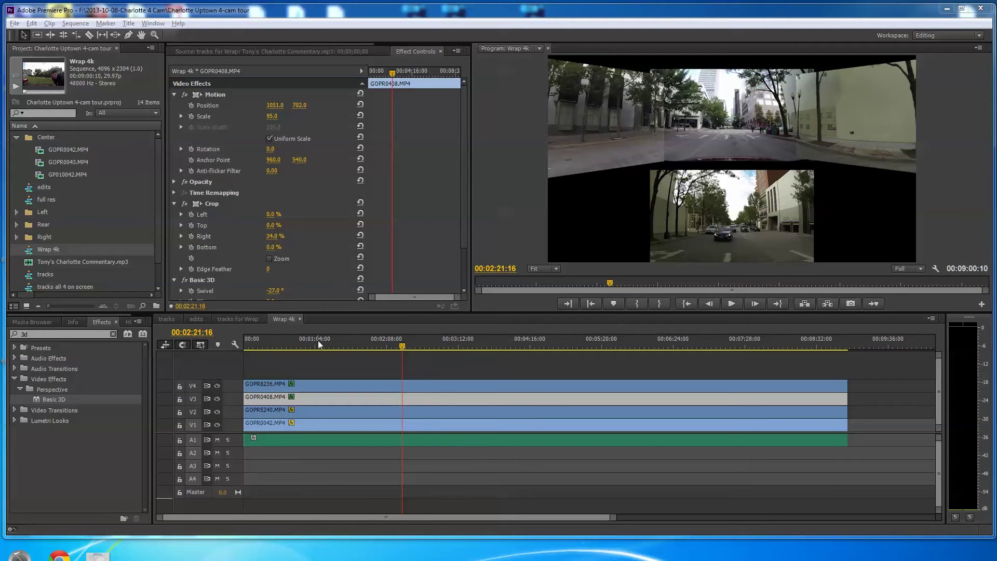
pyautogui.click(167, 319)
pyautogui.click(261, 347)
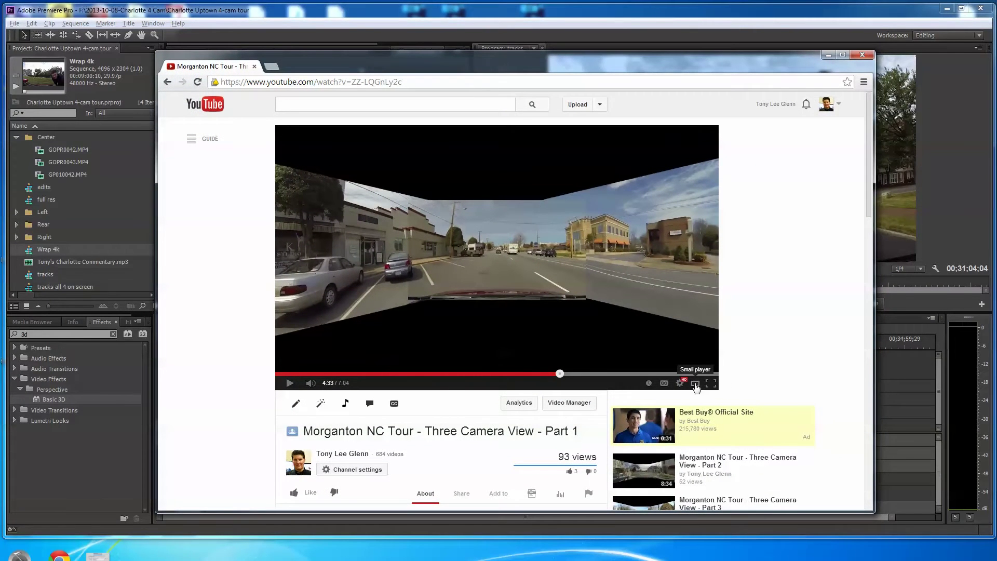
# - Watch the YouTube video full screen briefly, then exit and close the browser window
pyautogui.click(711, 383)
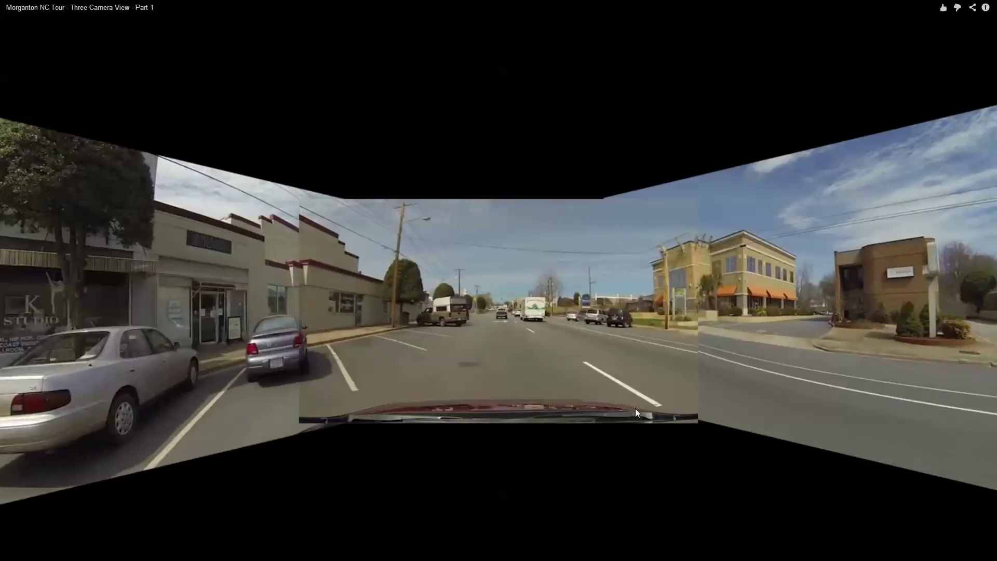
pyautogui.press('Escape')
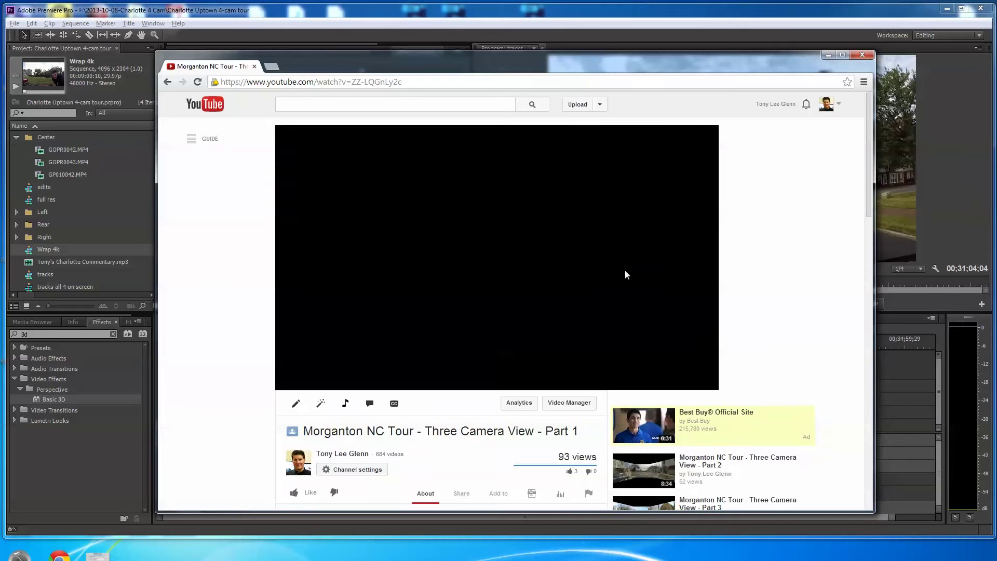
pyautogui.click(857, 56)
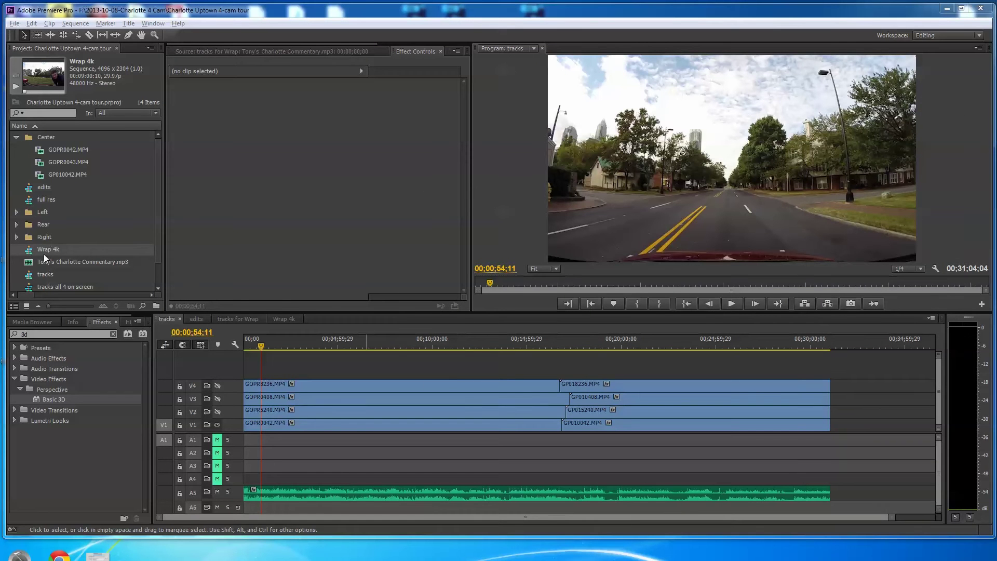
pyautogui.click(15, 23)
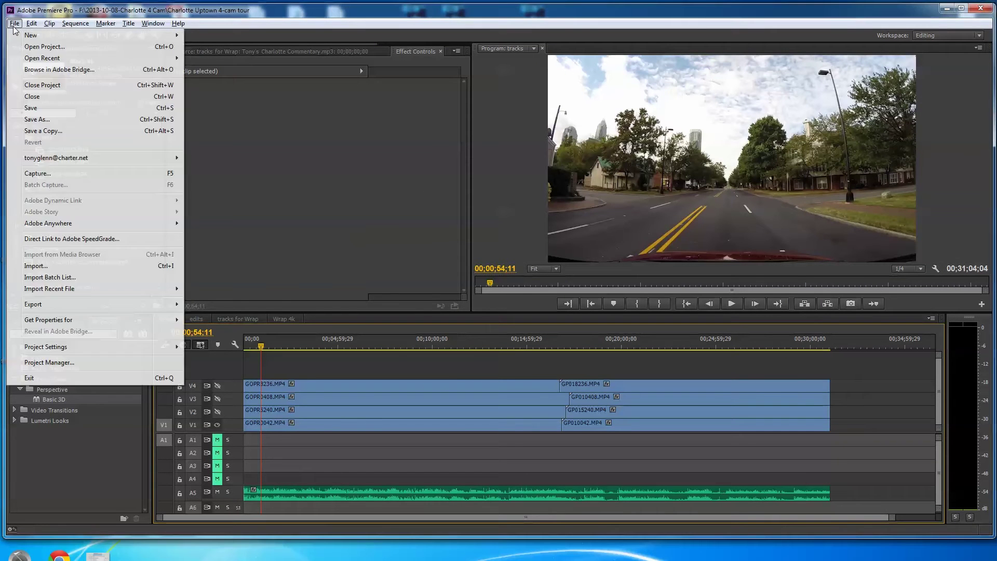
pyautogui.moveTo(39, 38)
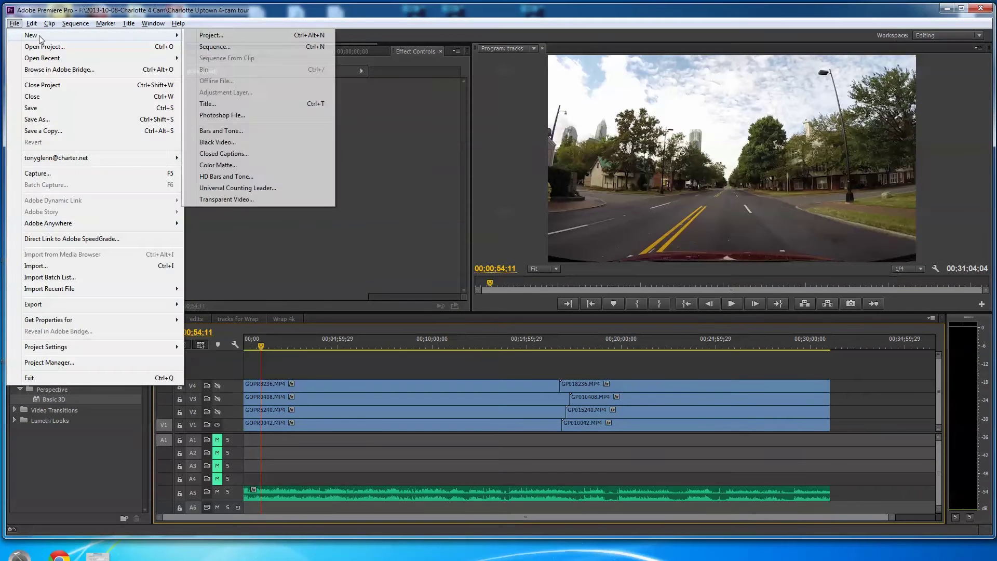
pyautogui.click(216, 47)
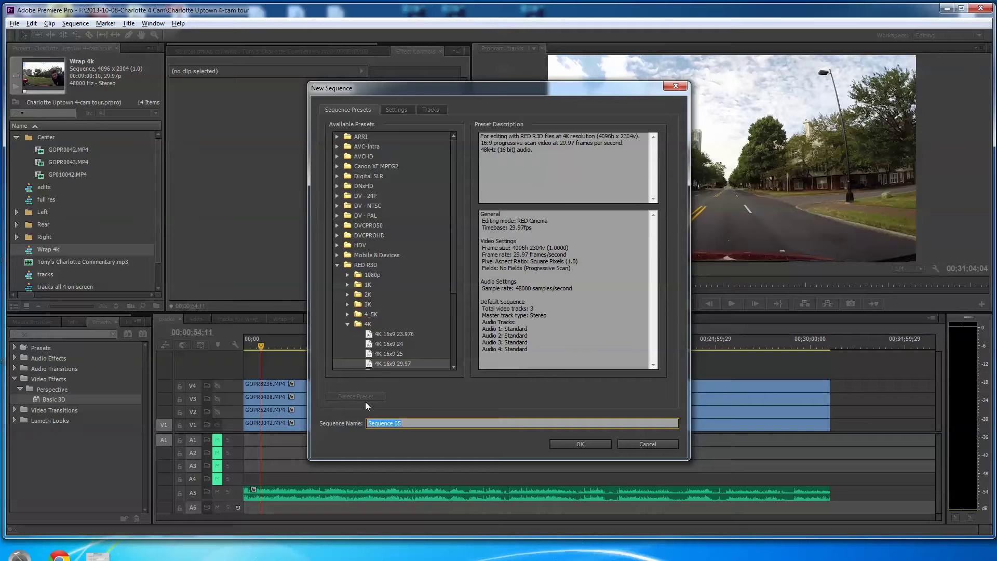
pyautogui.click(676, 87)
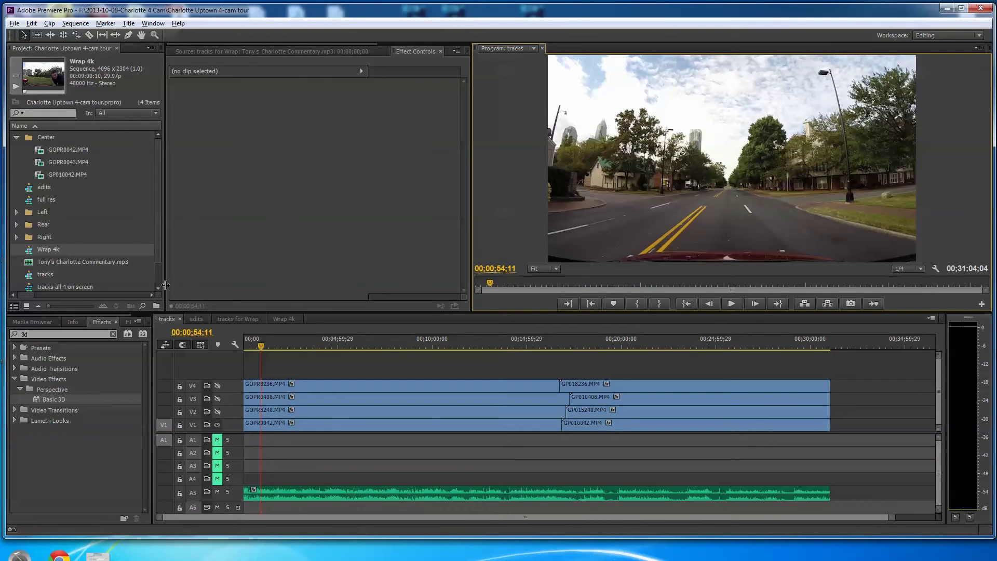
# - In the Wrap 4k sequence, hide tracks V2, V3 and V4 so only V1's center camera shows
pyautogui.click(283, 319)
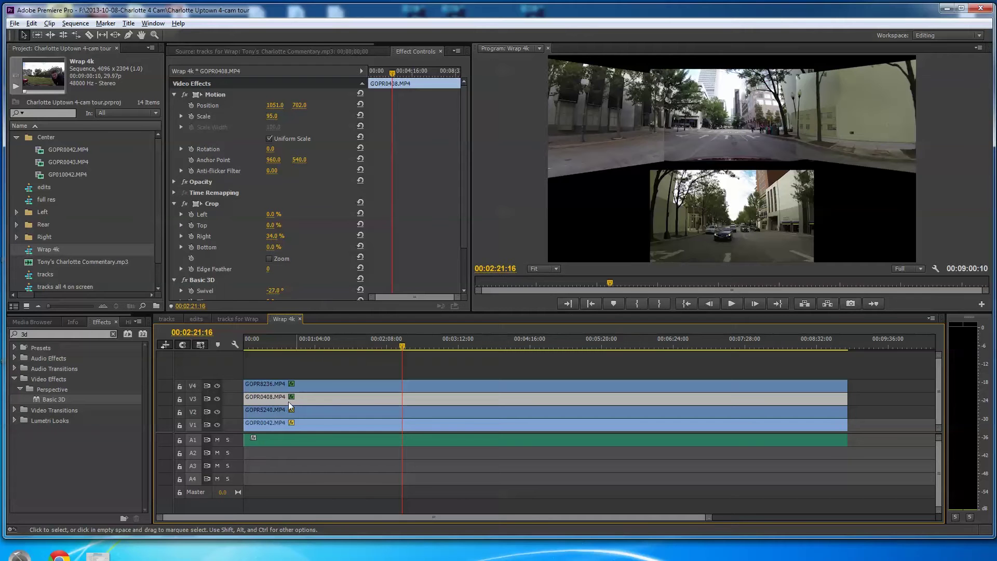
pyautogui.click(217, 410)
pyautogui.click(217, 398)
pyautogui.click(218, 385)
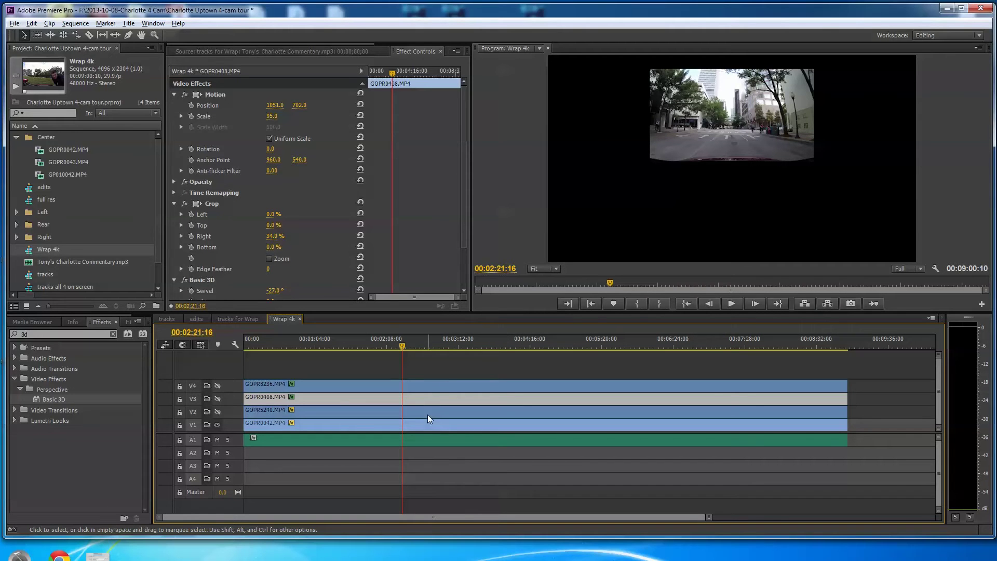
pyautogui.click(415, 426)
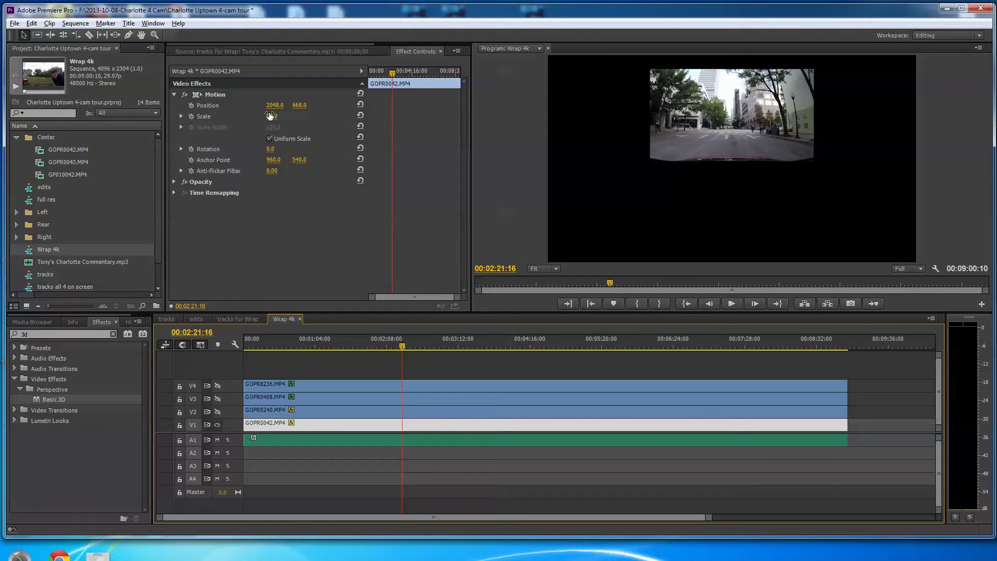
pyautogui.click(174, 94)
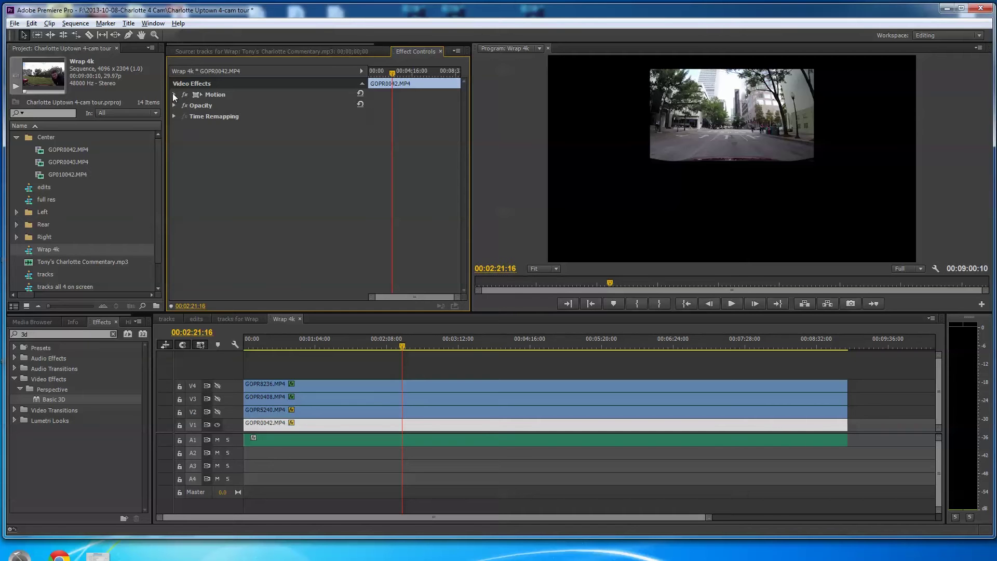
pyautogui.click(174, 95)
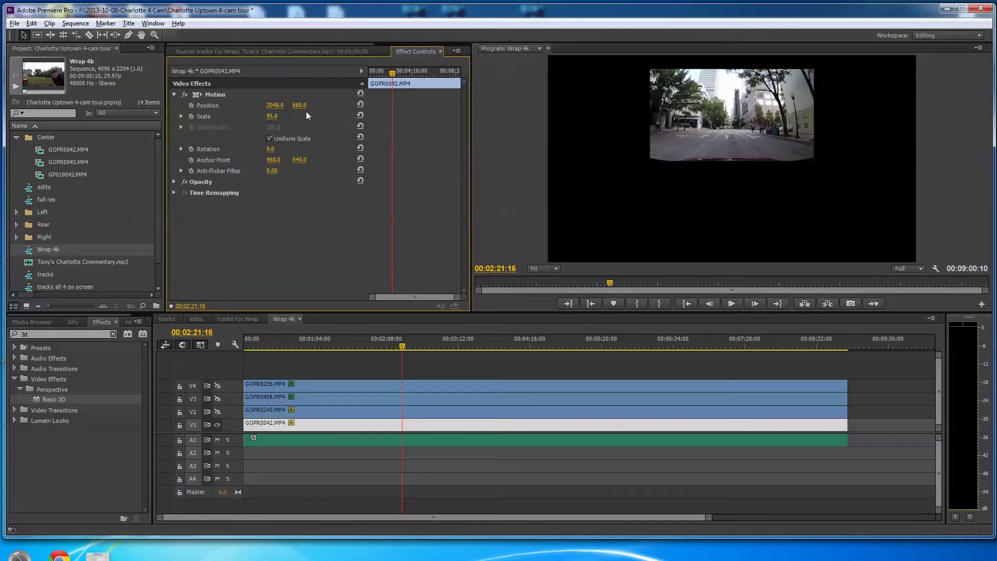
pyautogui.moveTo(300, 105); pyautogui.dragTo(320, 106)
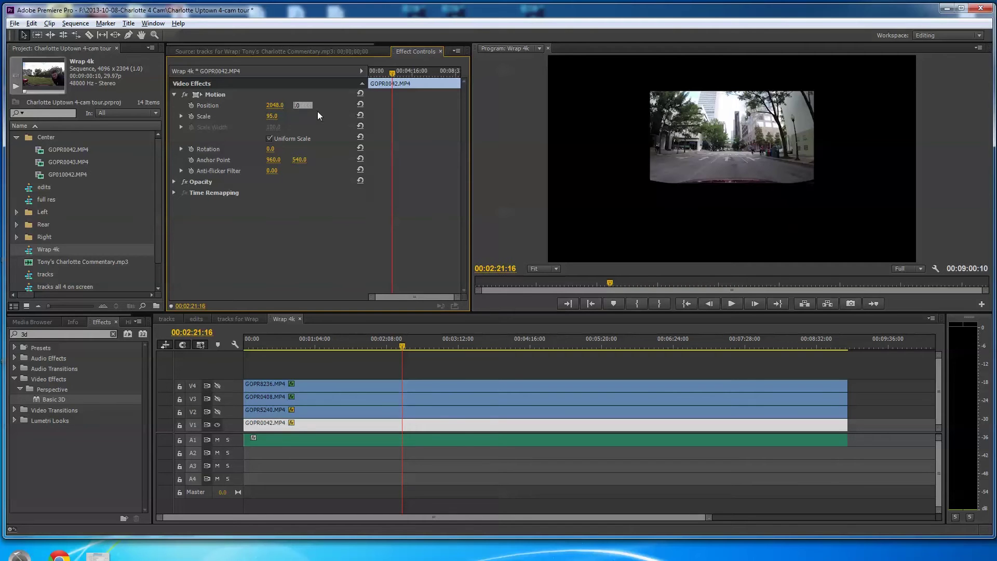
pyautogui.press('Return')
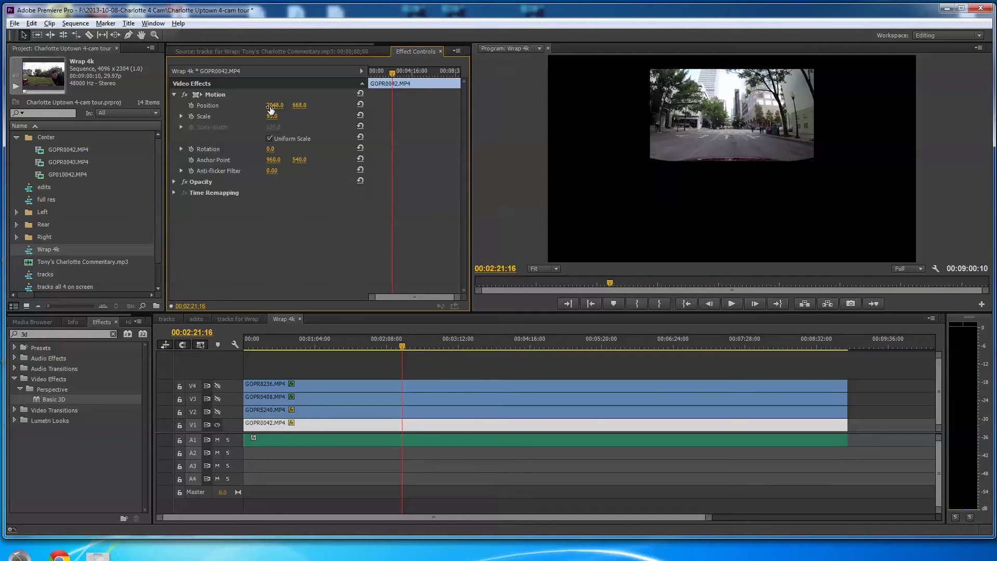
pyautogui.moveTo(276, 108)
pyautogui.mouseDown()
pyautogui.moveTo(176, 109)
pyautogui.moveTo(373, 108)
pyautogui.moveTo(283, 108)
pyautogui.mouseUp()
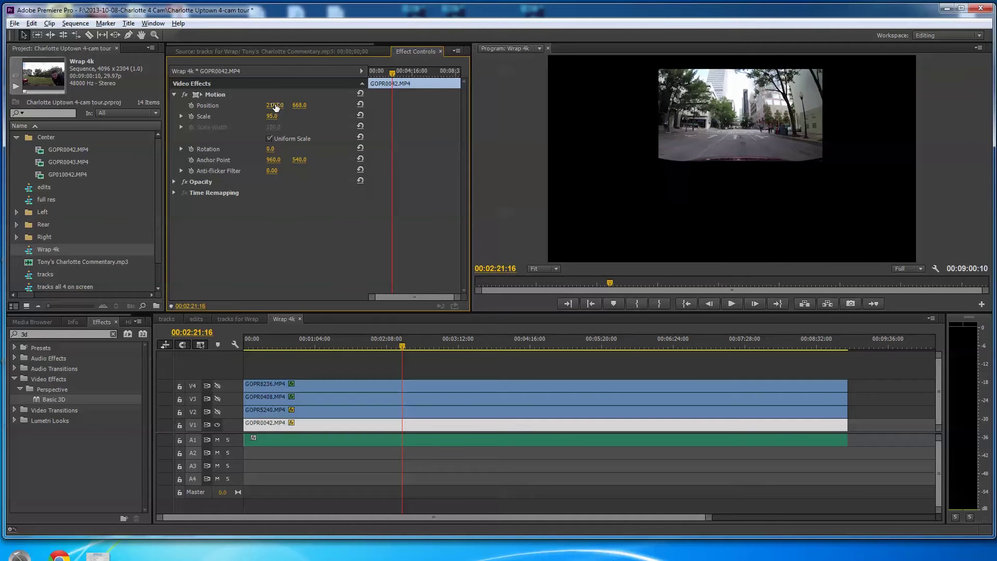
pyautogui.moveTo(275, 108)
pyautogui.mouseDown()
pyautogui.moveTo(266, 107)
pyautogui.moveTo(279, 106)
pyautogui.mouseUp()
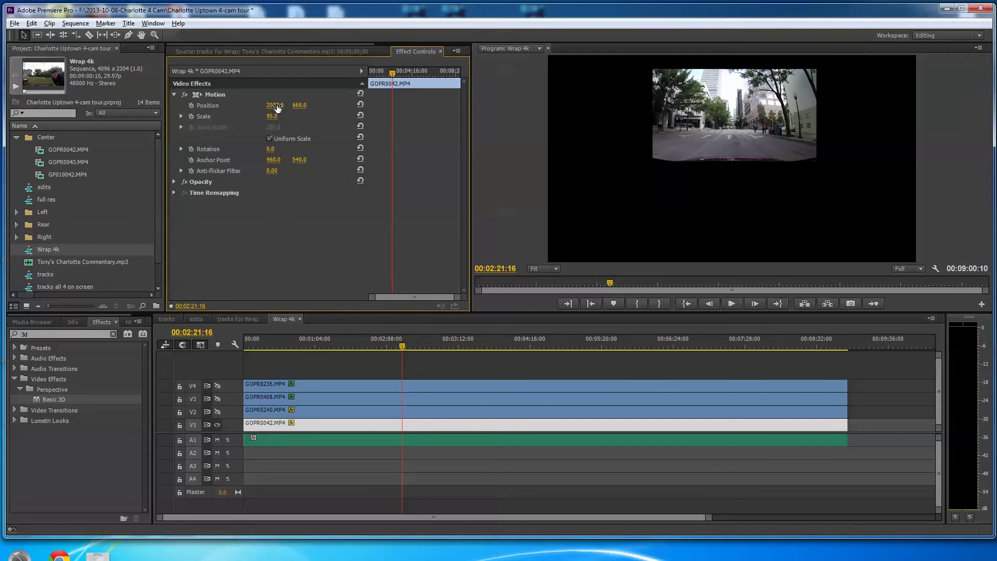
pyautogui.click(277, 106)
pyautogui.write('2048')
pyautogui.press('Return')
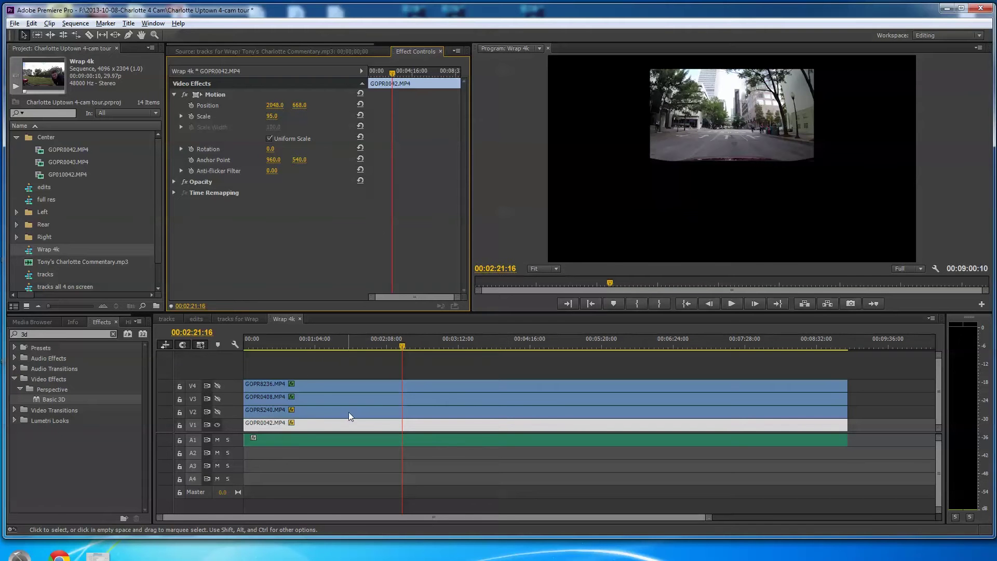
# - Turn V2 and V3 track output back on and select V3's clip GOPR0408
pyautogui.click(217, 411)
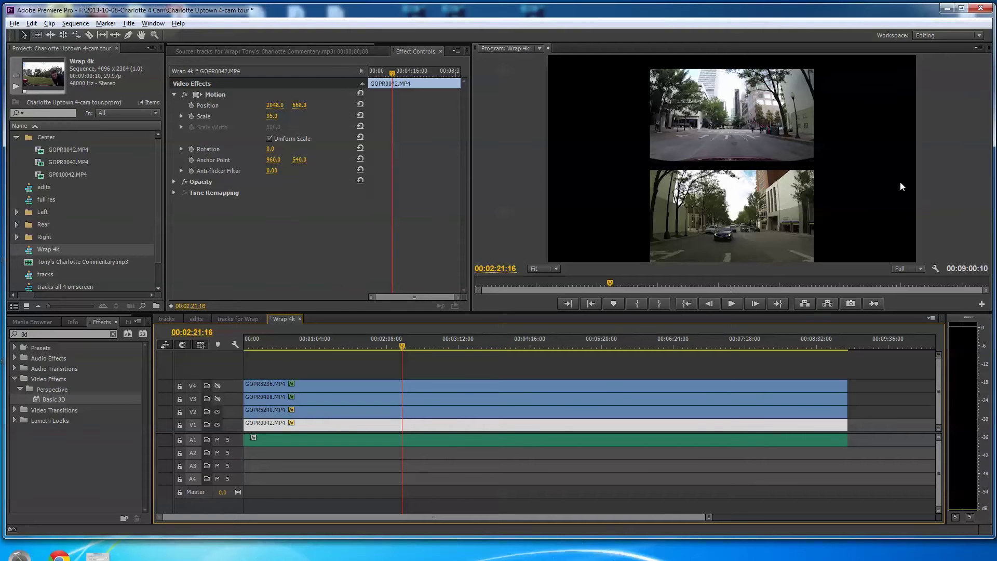
pyautogui.click(218, 399)
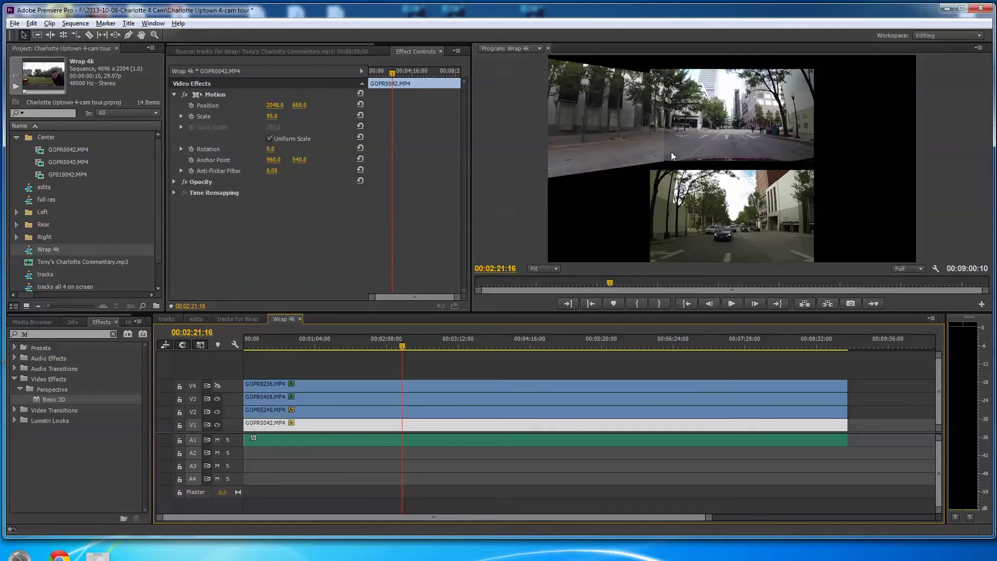
pyautogui.click(350, 400)
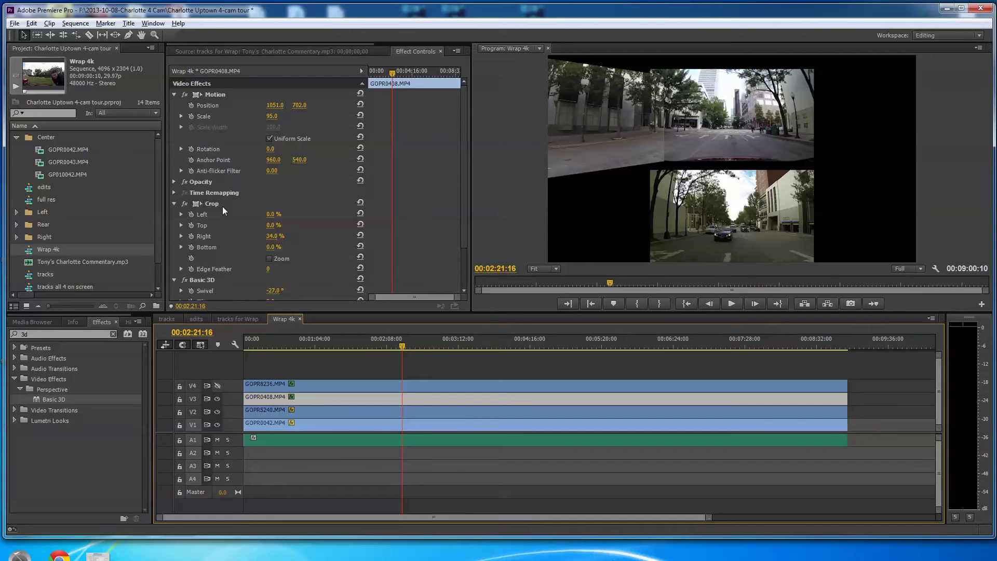
# - Filter the Effects panel to 'crop' and collapse Motion and Basic 3D in Effect Controls
pyautogui.click(13, 335)
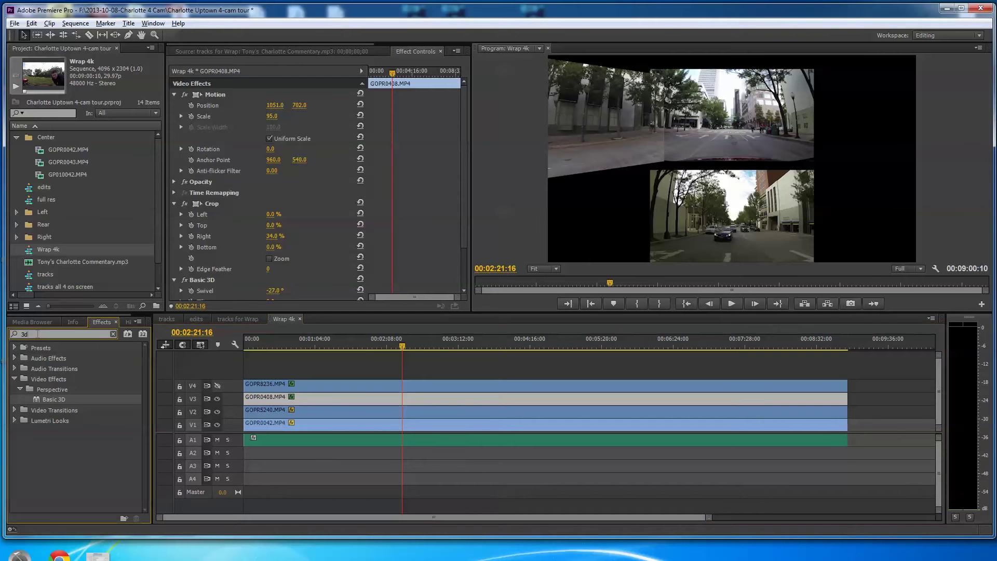
pyautogui.write('crop')
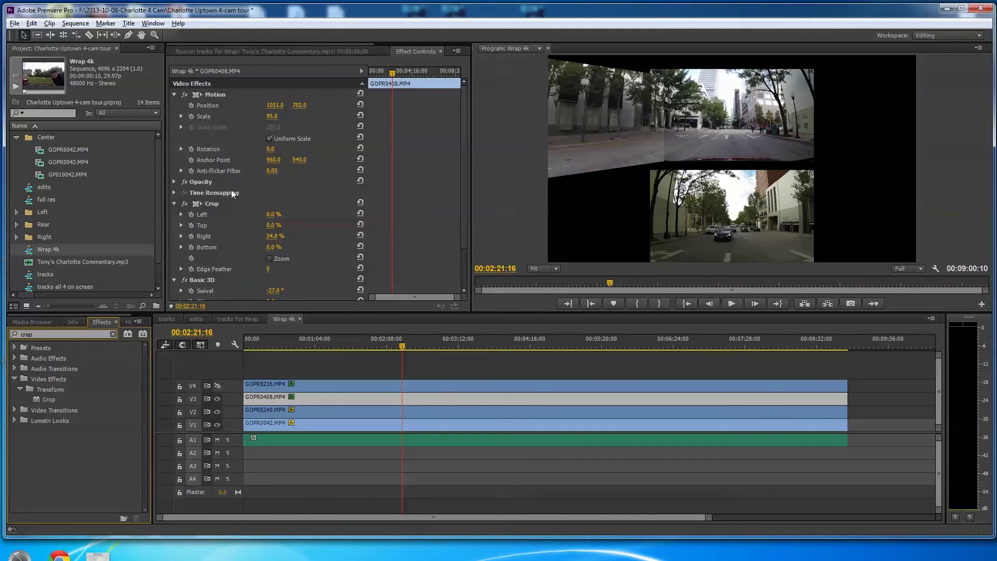
pyautogui.click(174, 94)
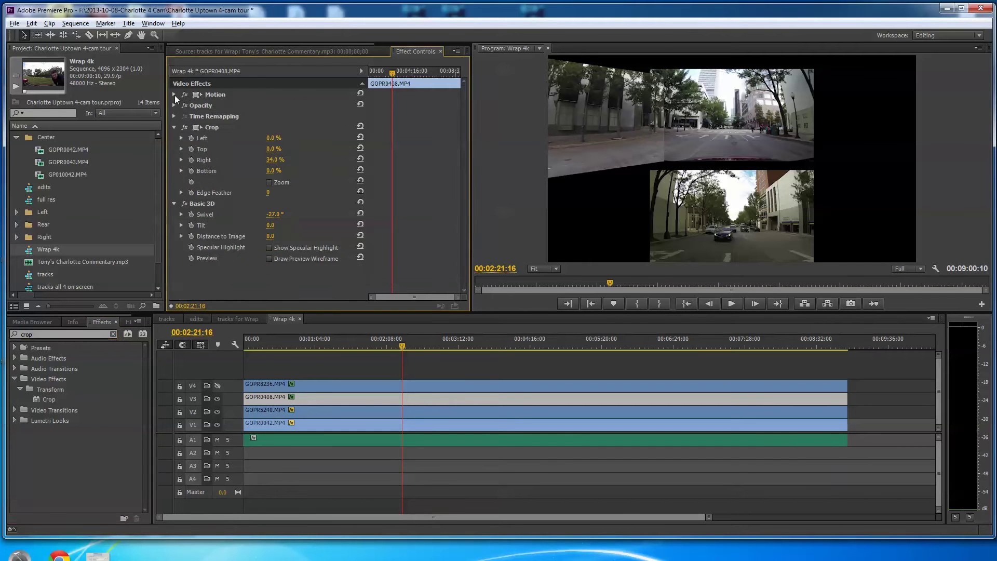
pyautogui.click(174, 203)
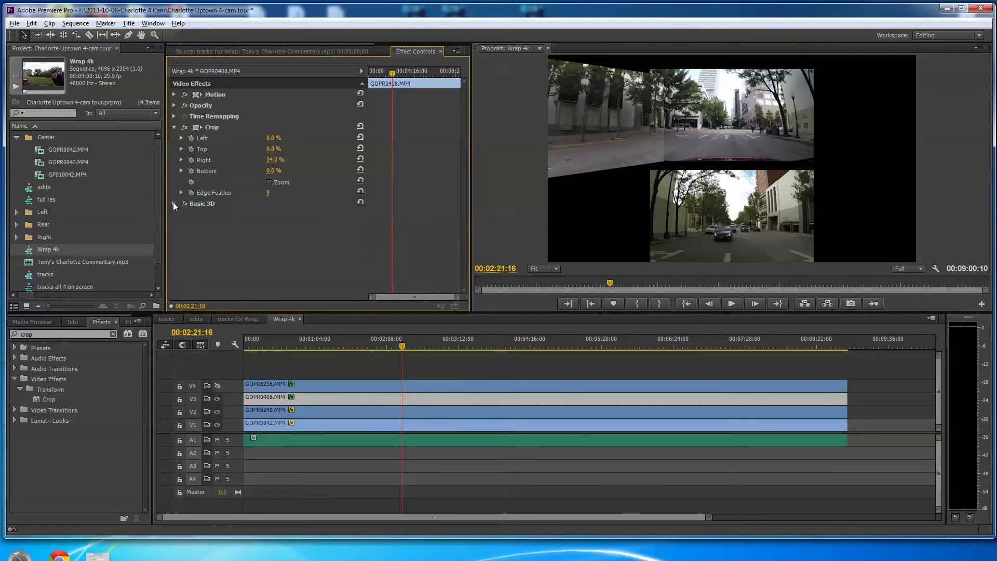
# - Try a Crop Right of 20, then drag it back to settle at 34%
pyautogui.click(274, 160)
pyautogui.write('20')
pyautogui.press('Return')
pyautogui.moveTo(274, 160)
pyautogui.mouseDown()
pyautogui.moveTo(258, 160)
pyautogui.moveTo(326, 160)
pyautogui.moveTo(281, 160)
pyautogui.moveTo(291, 160)
pyautogui.mouseUp()
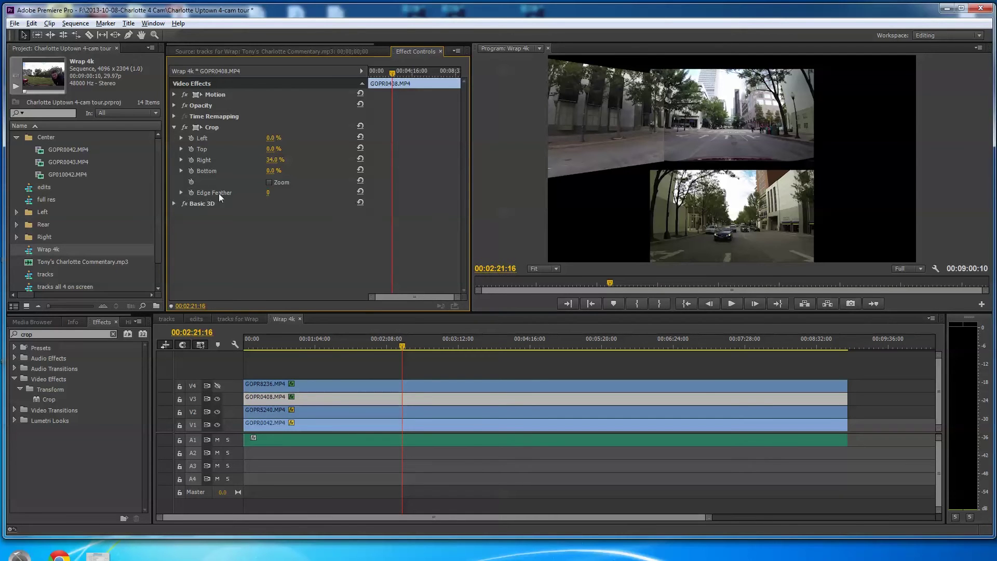
# - Set GOPR0408's Crop Edge Feather to 30
pyautogui.click(268, 194)
pyautogui.press('Tab')
pyautogui.click(269, 193)
pyautogui.write('30')
pyautogui.press('Tab')
# - Replace the Effects search term with '3d' to list Basic 3D
pyautogui.click(38, 337)
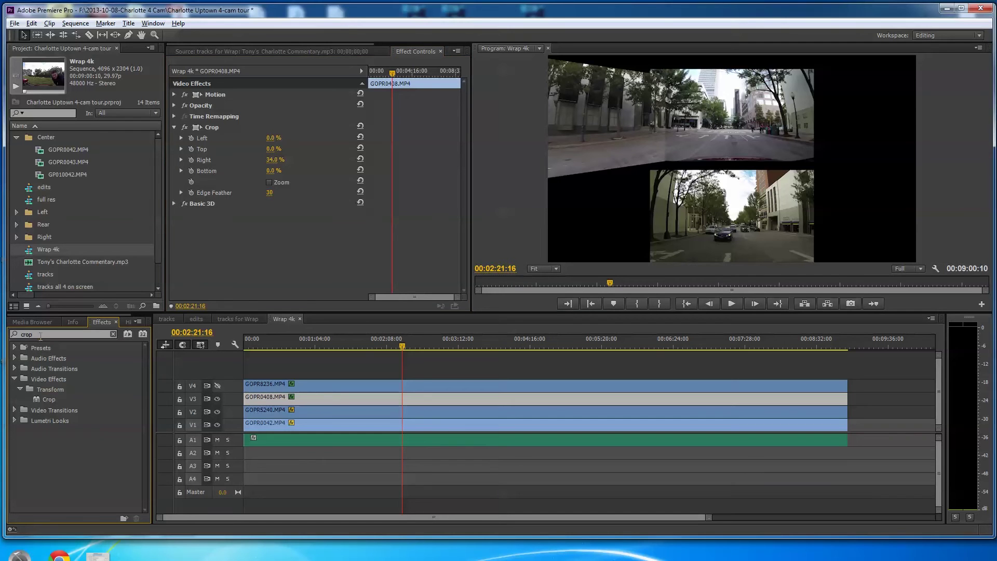
pyautogui.hotkey('ctrl', 'a')
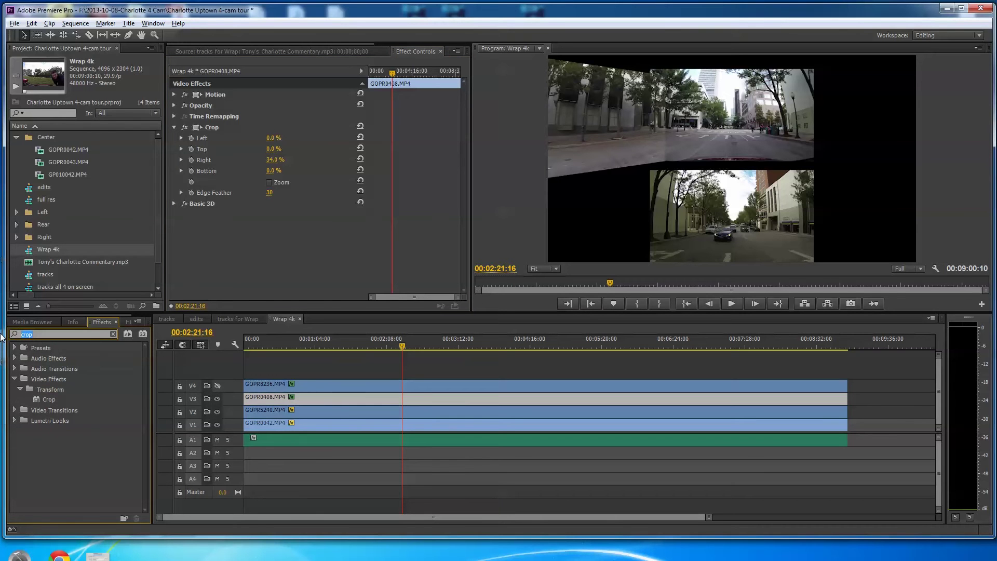
pyautogui.write('3d')
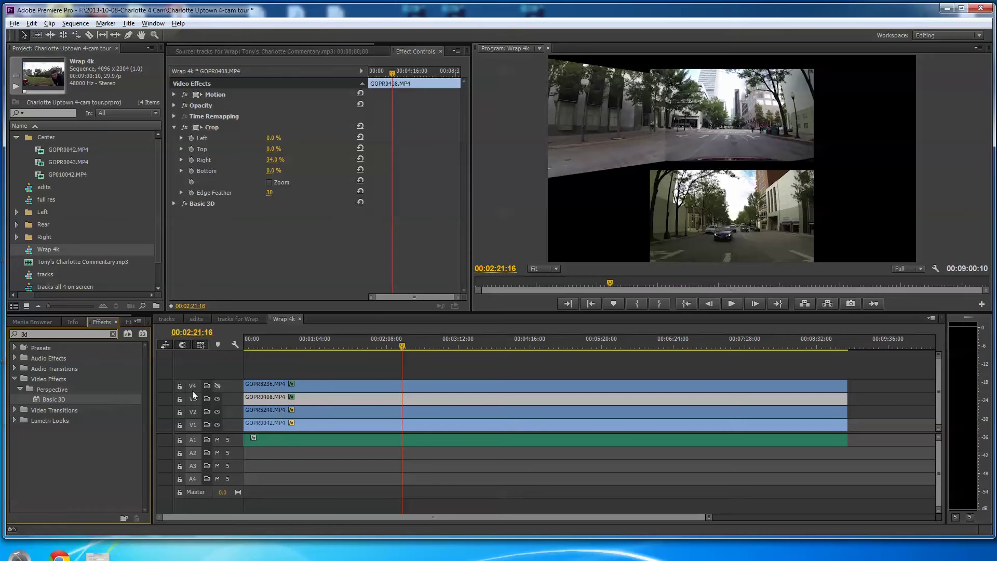
# - Collapse Crop, expand Basic 3D and set GOPR0408's Swivel to -34°
pyautogui.click(174, 127)
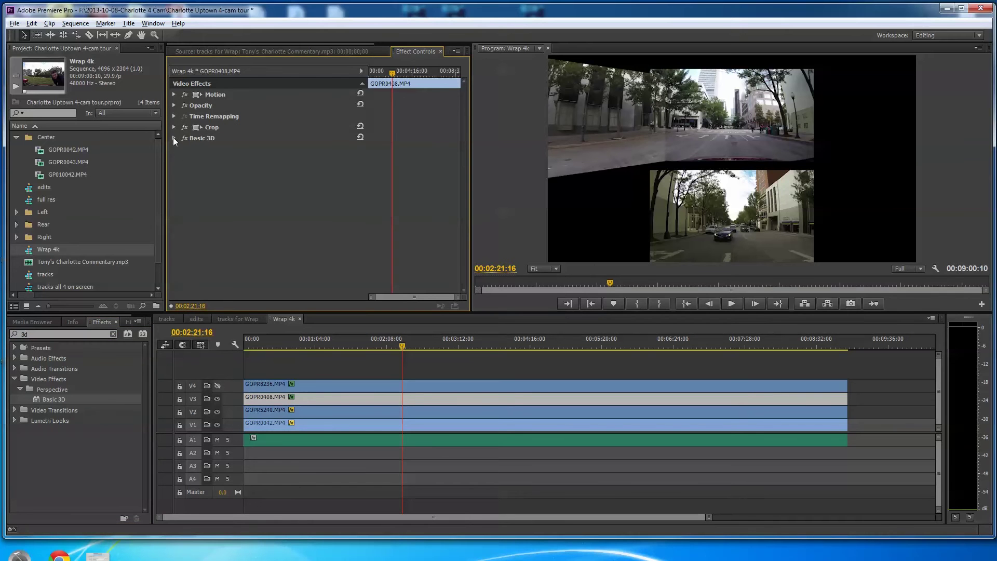
pyautogui.click(175, 138)
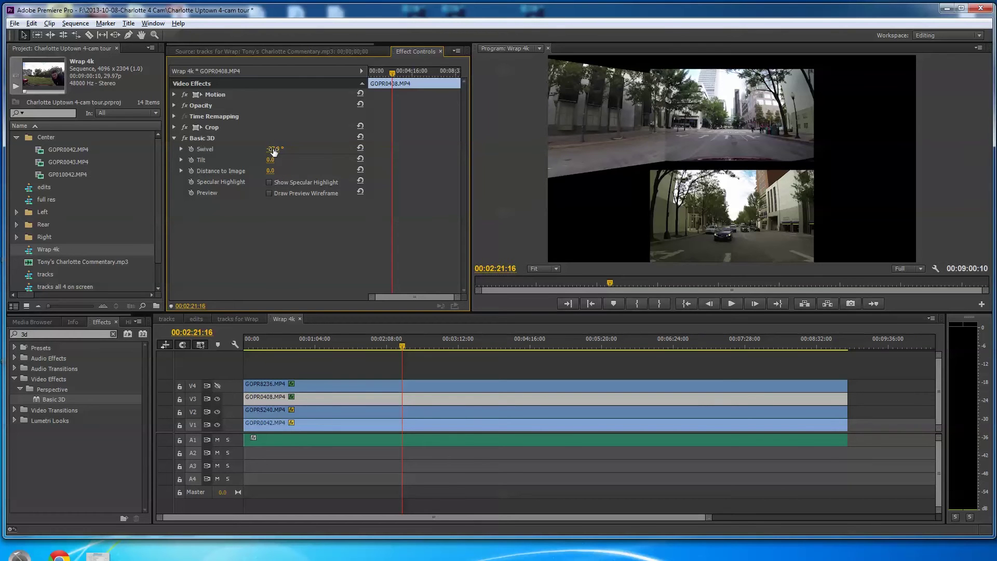
pyautogui.moveTo(273, 148)
pyautogui.mouseDown()
pyautogui.moveTo(260, 149)
pyautogui.moveTo(291, 148)
pyautogui.moveTo(275, 148)
pyautogui.mouseUp()
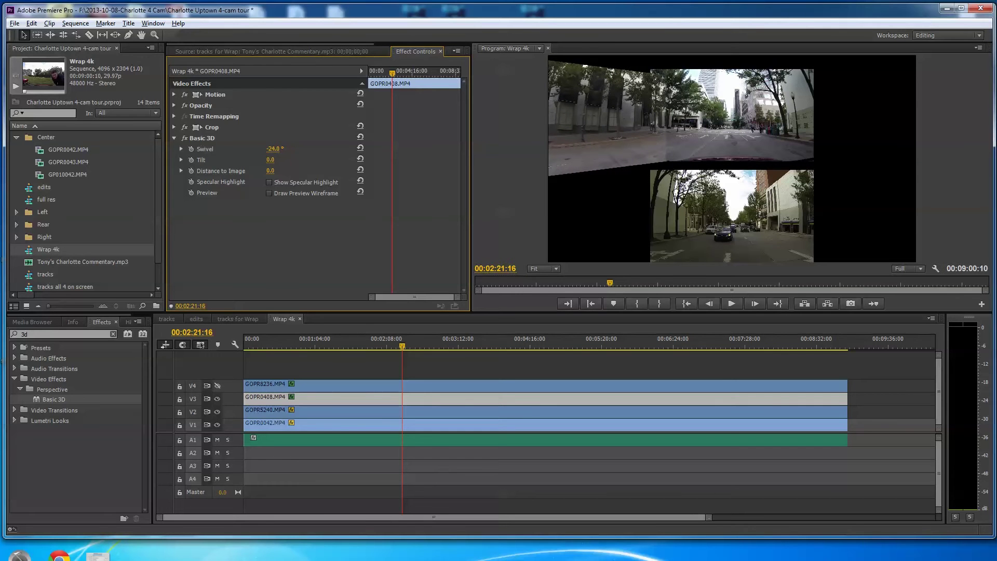
pyautogui.moveTo(272, 149)
pyautogui.mouseDown()
pyautogui.moveTo(283, 151)
pyautogui.moveTo(274, 150)
pyautogui.mouseUp()
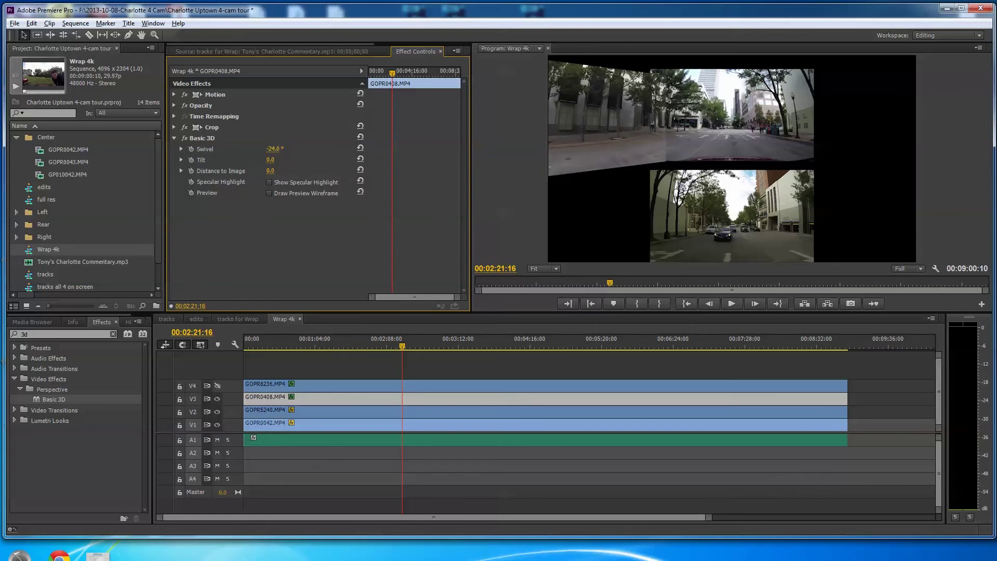
pyautogui.click(273, 149)
pyautogui.press('Return')
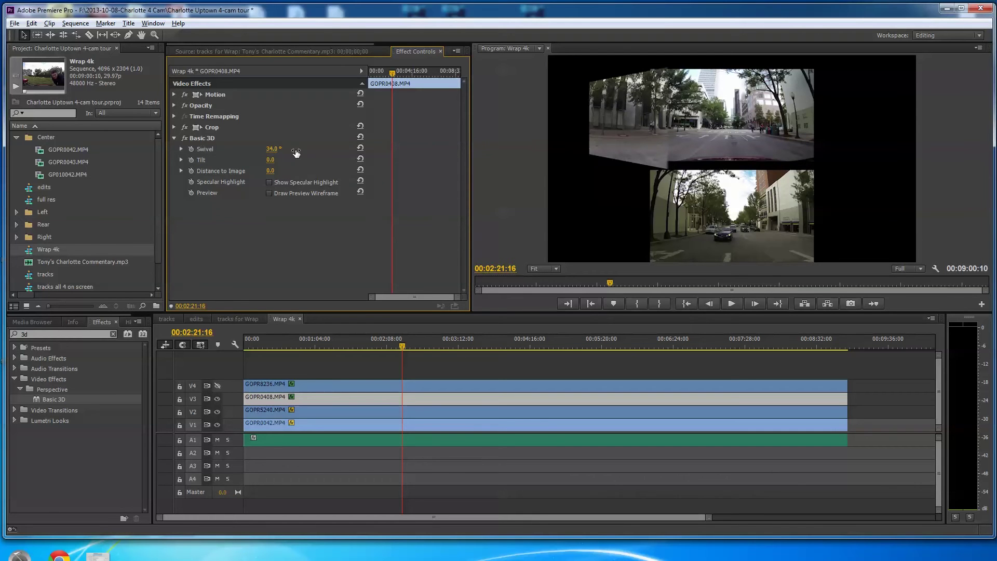
pyautogui.moveTo(272, 149); pyautogui.dragTo(245, 150)
pyautogui.click(278, 148)
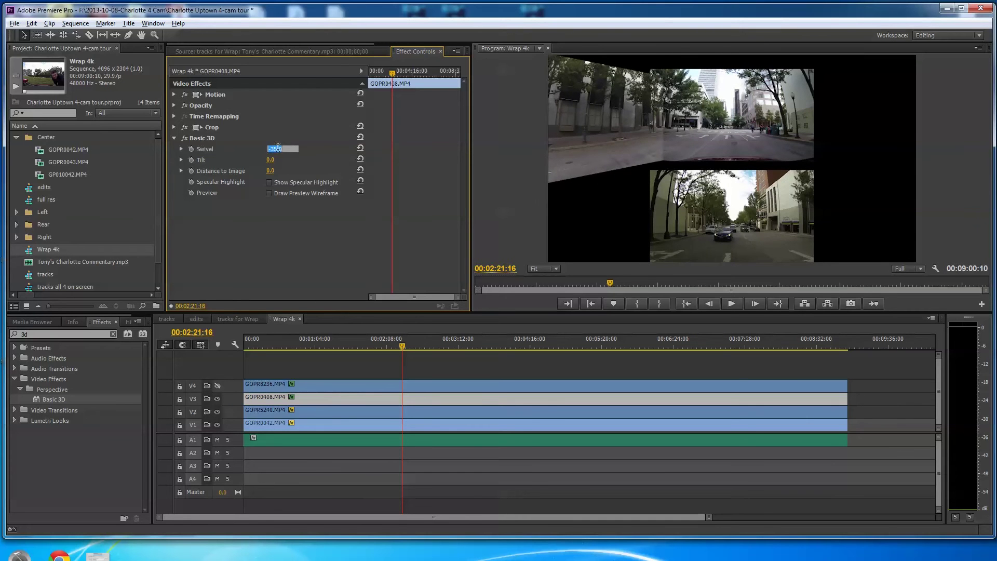
pyautogui.write('-34')
pyautogui.press('Return')
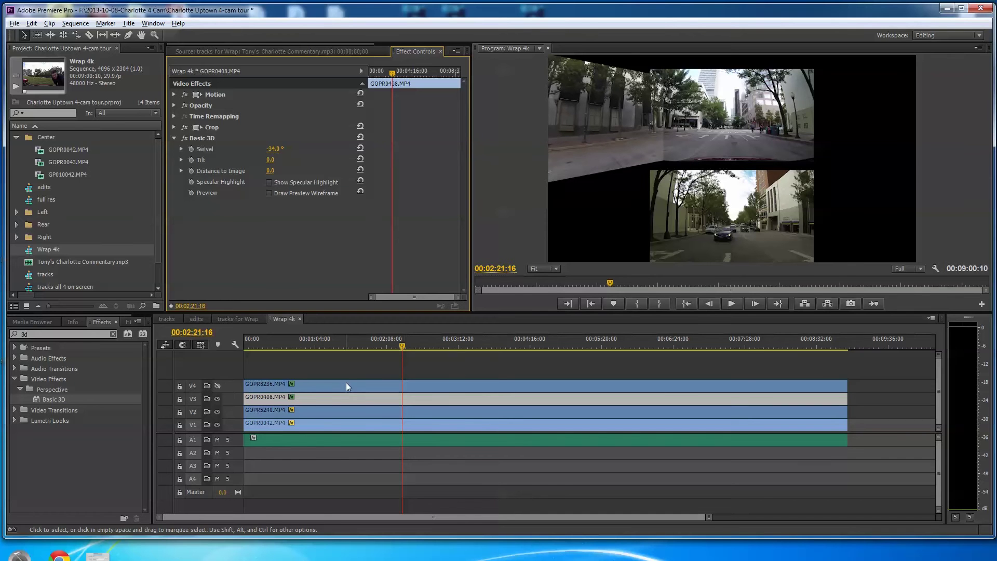
# - Turn V4's track output back on and select its clip GOPR8236.MP4
pyautogui.click(218, 386)
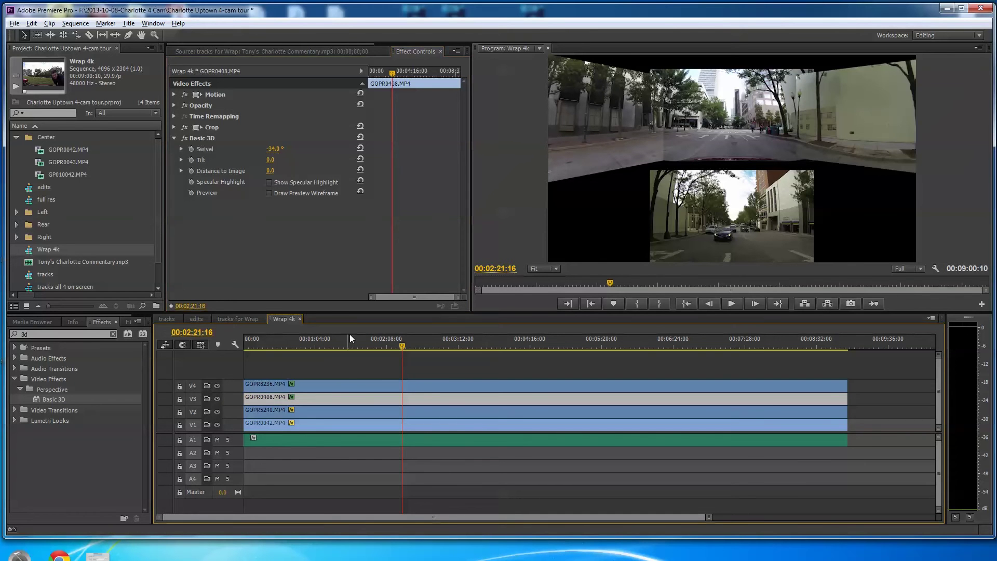
pyautogui.click(175, 138)
pyautogui.click(174, 126)
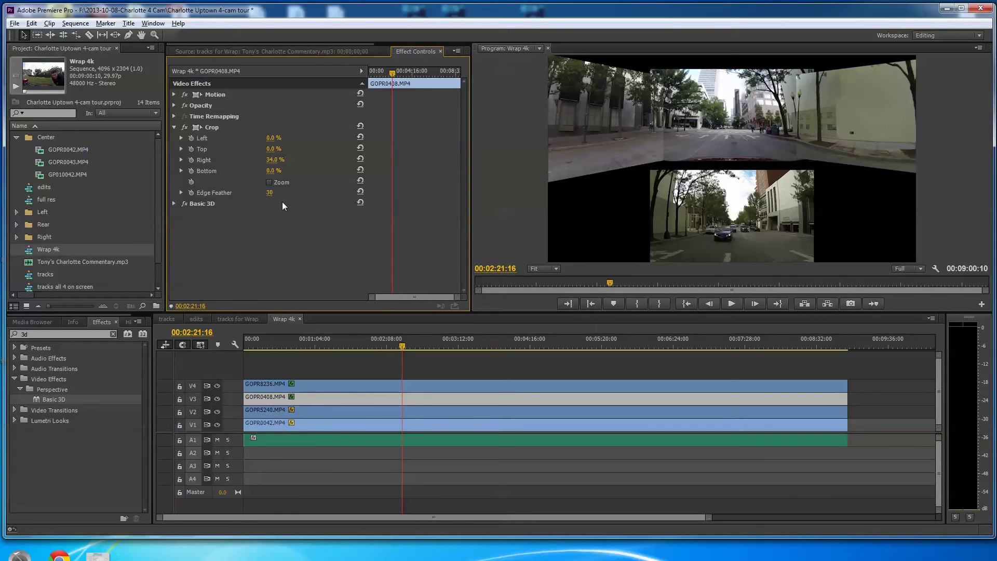
pyautogui.click(428, 387)
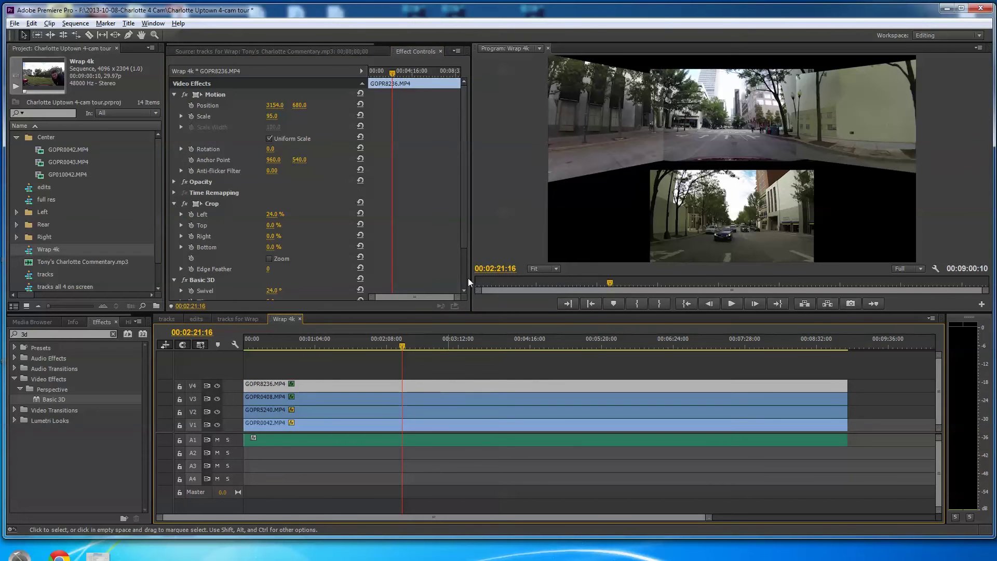
# - Set GOPR8236's Basic 3D Swivel to 23°
pyautogui.click(174, 94)
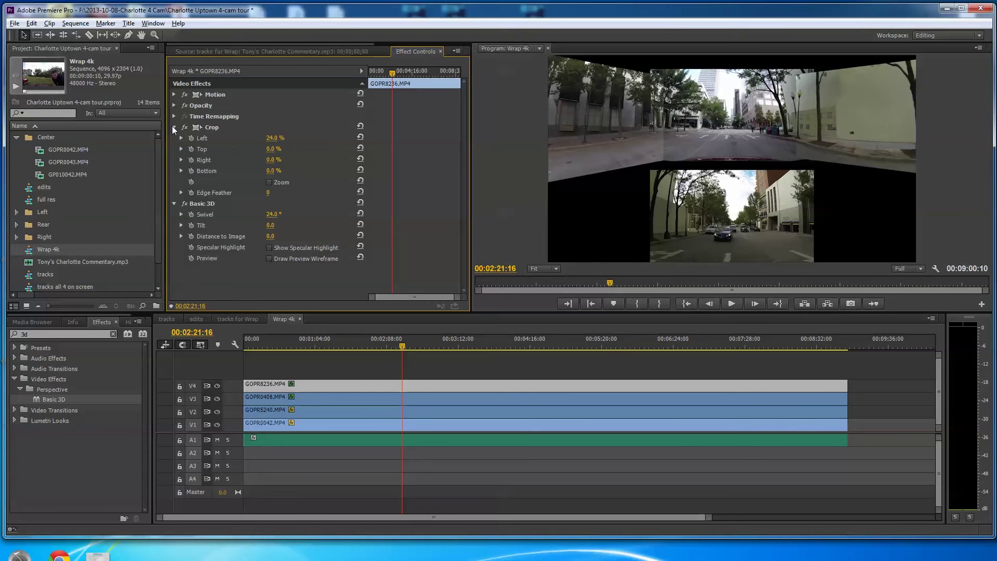
pyautogui.click(173, 127)
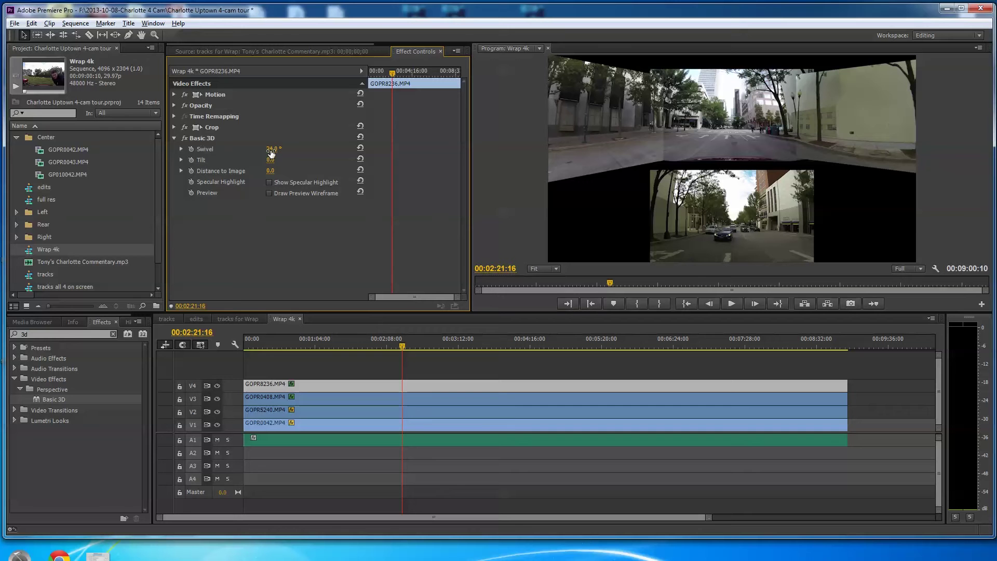
pyautogui.moveTo(272, 148)
pyautogui.mouseDown()
pyautogui.moveTo(293, 148)
pyautogui.moveTo(267, 148)
pyautogui.mouseUp()
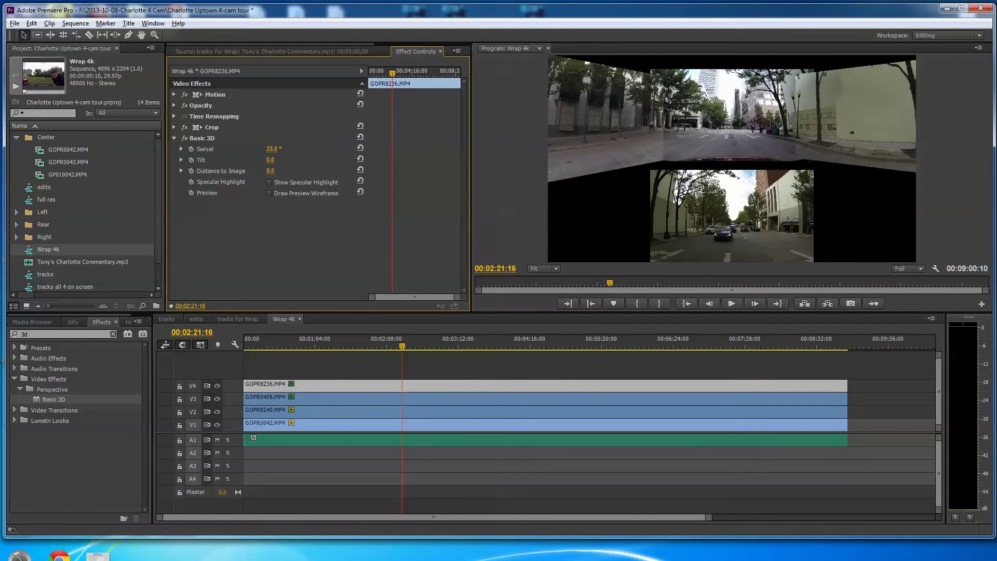
pyautogui.click(274, 149)
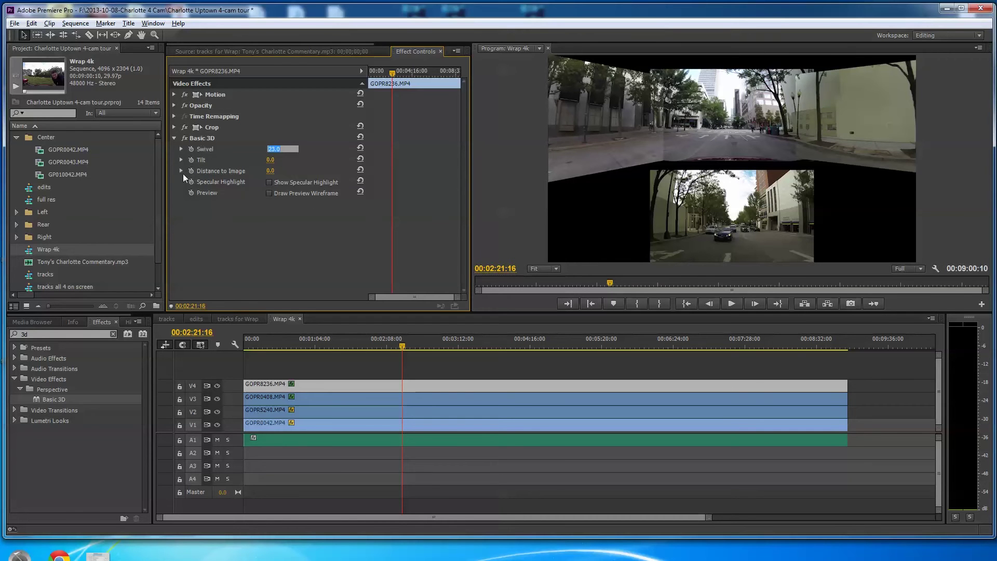
# - Reopen GOPR8236's Crop properties to set its Edge Feather to 30
pyautogui.click(174, 138)
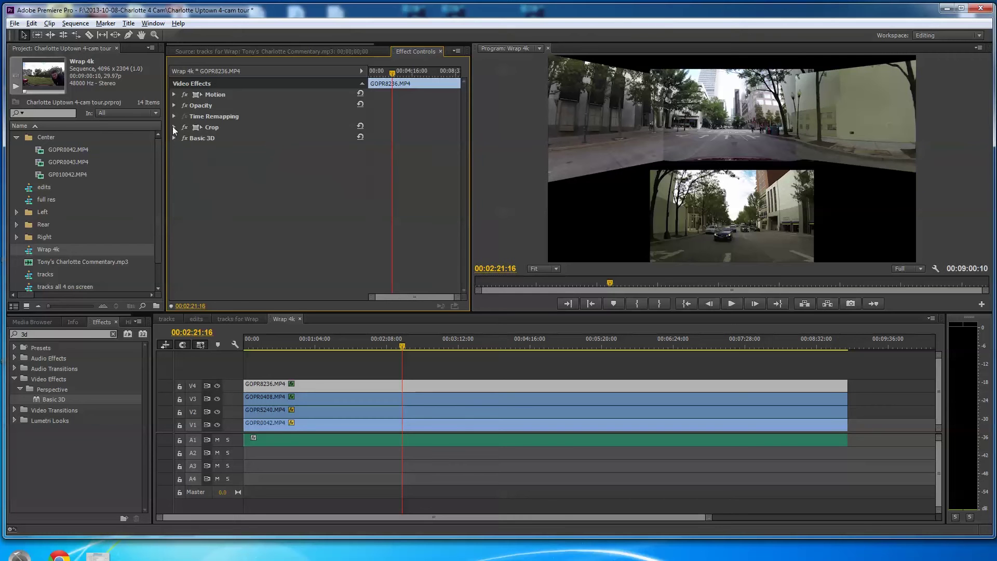
pyautogui.click(174, 127)
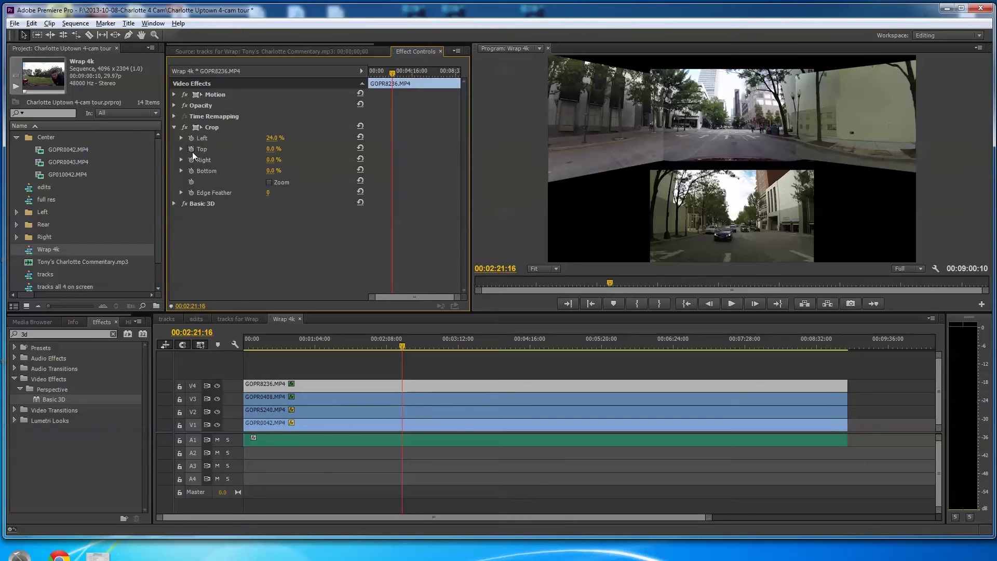
pyautogui.click(268, 194)
# - Apply an edge feather of 30, then move the playhead to about 00:02:37:23
pyautogui.write('30')
pyautogui.press('Tab')
pyautogui.moveTo(402, 344)
pyautogui.mouseDown()
pyautogui.moveTo(358, 344)
pyautogui.moveTo(420, 350)
pyautogui.mouseUp()
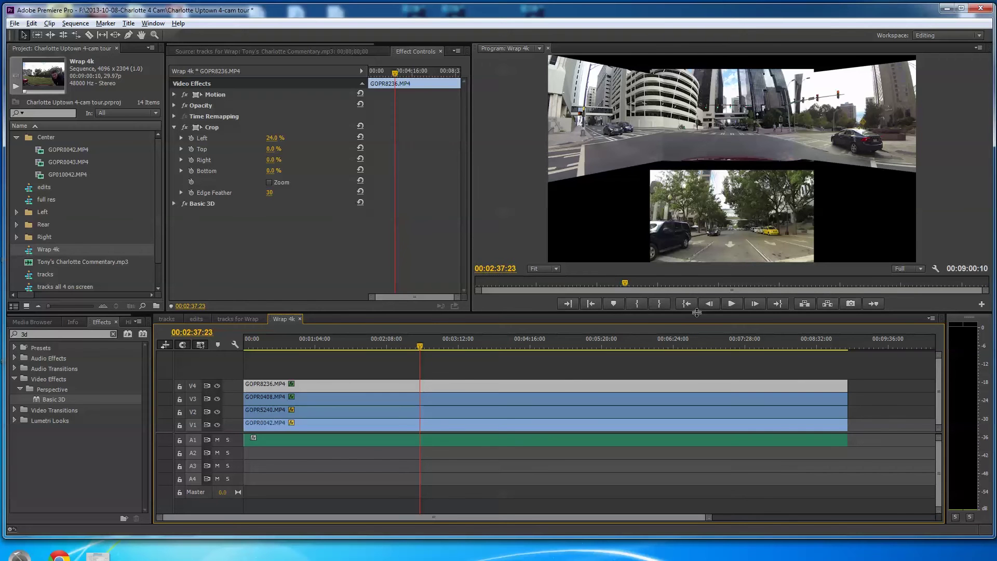
# - Play the Wrap 4k sequence and stop it at 00:02:45:24
pyautogui.click(731, 304)
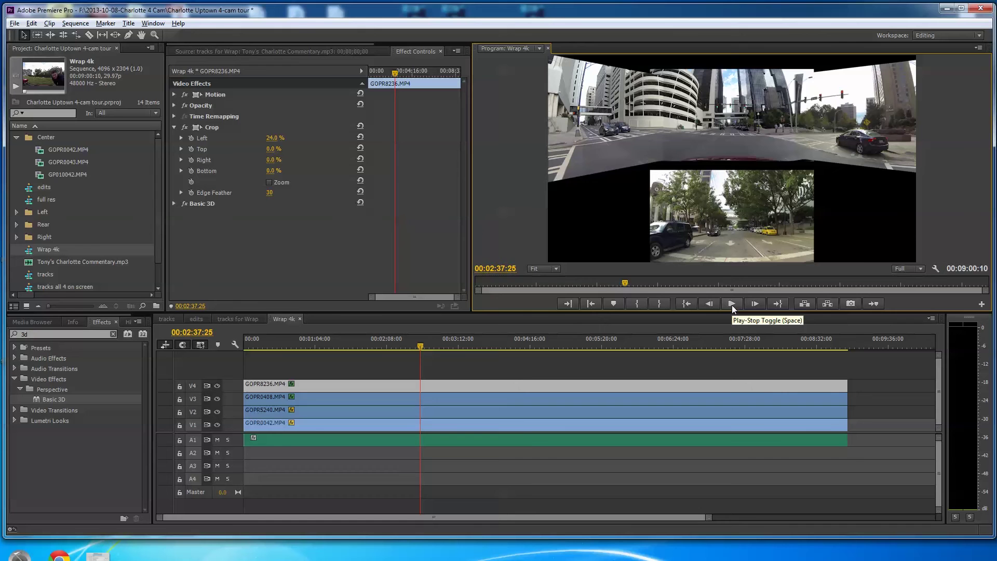
pyautogui.click(731, 303)
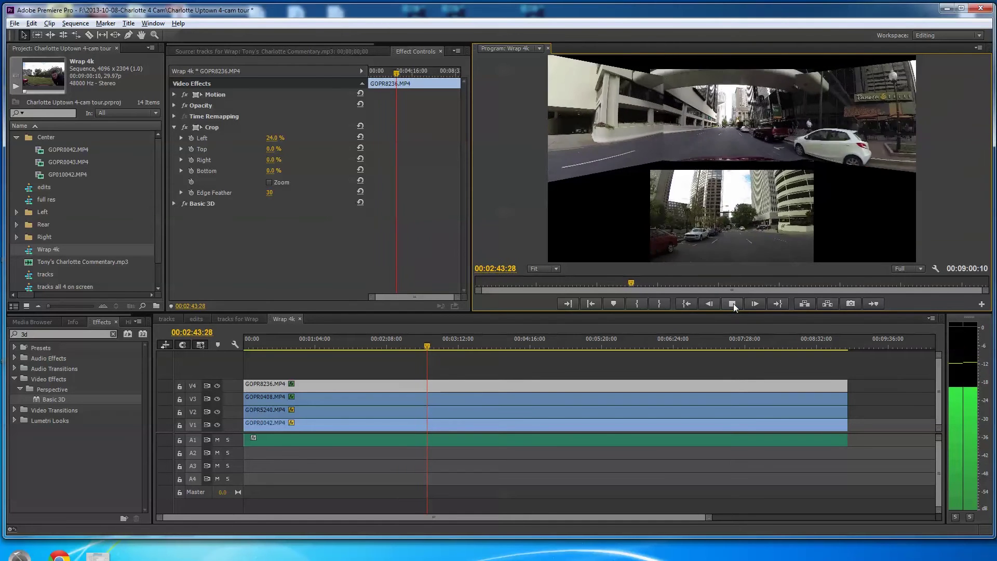
pyautogui.click(733, 303)
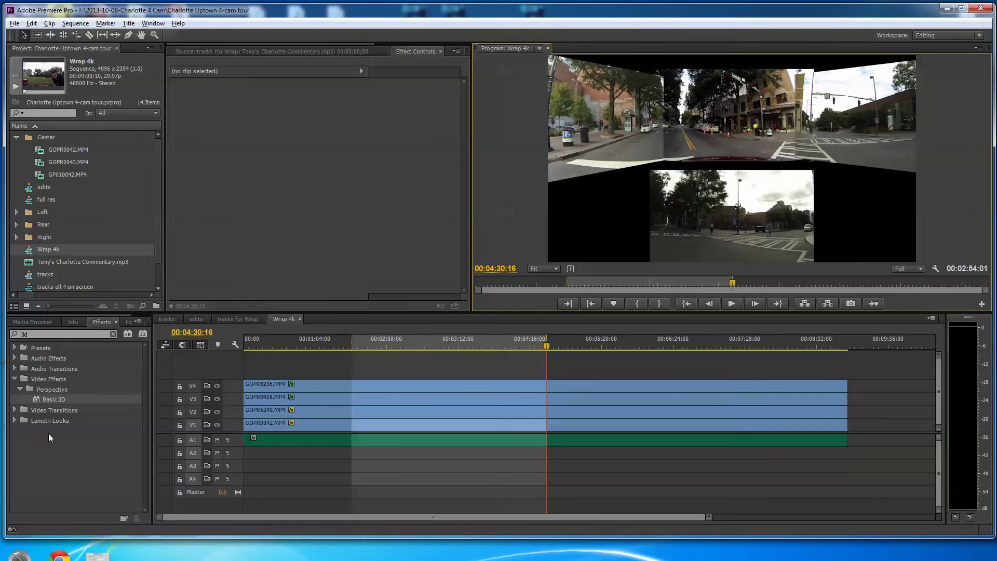
pyautogui.moveTo(154, 248); pyautogui.dragTo(158, 193)
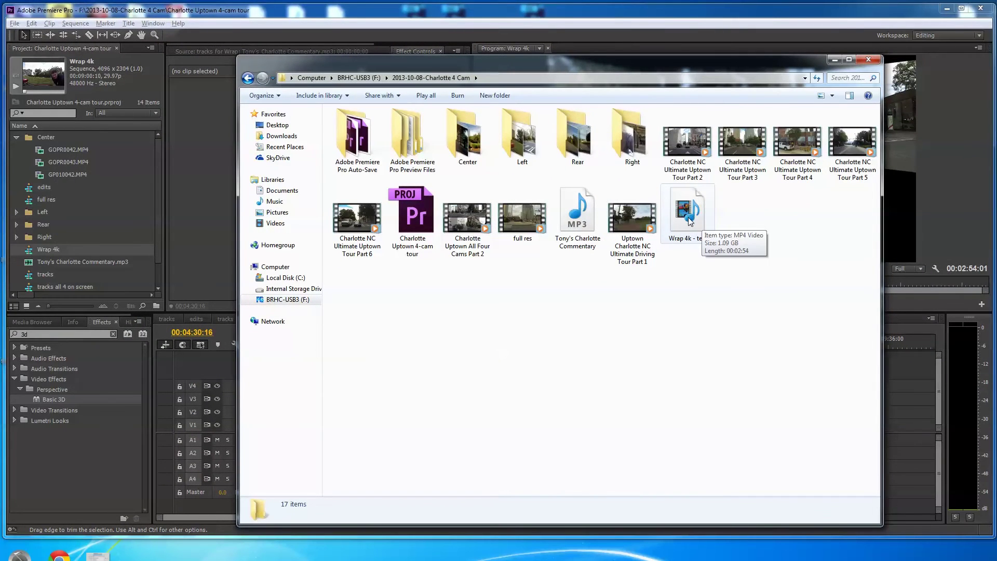
# - Import 'Wrap 4k - test.mp4' from Explorer into the Project panel and close the Explorer window
pyautogui.click(687, 223)
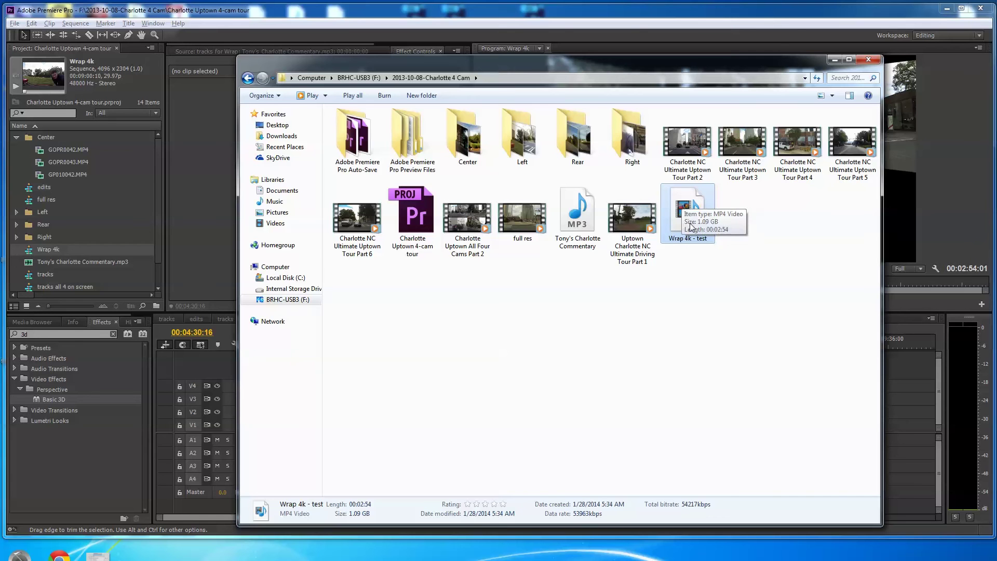
pyautogui.moveTo(691, 227); pyautogui.dragTo(142, 270)
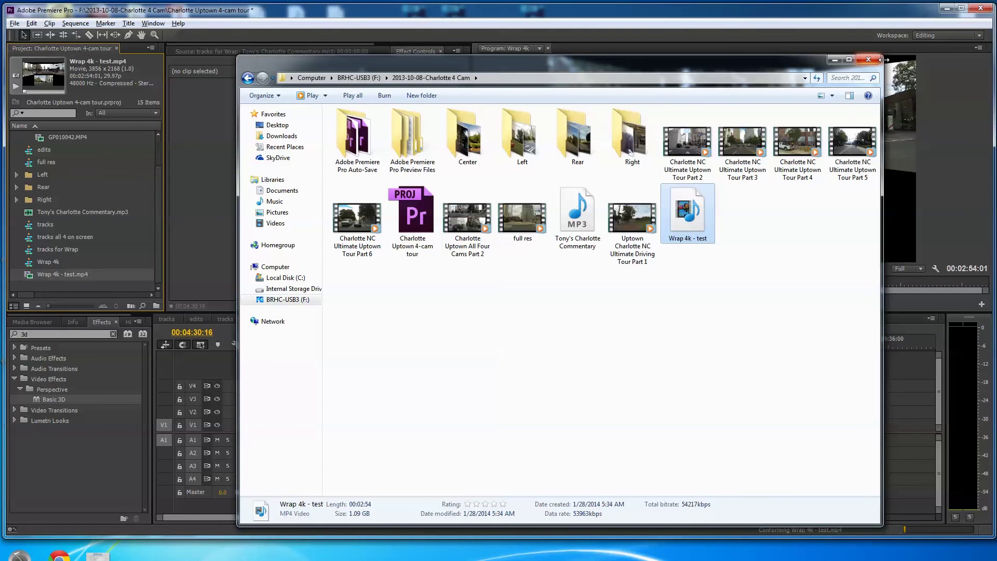
pyautogui.moveTo(836, 61); pyautogui.dragTo(867, 61)
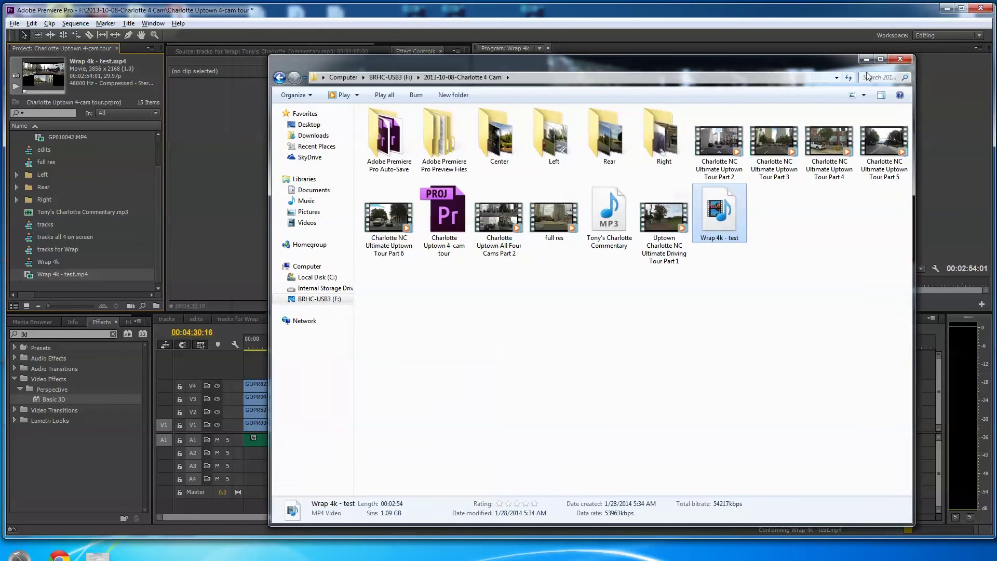
pyautogui.click(866, 59)
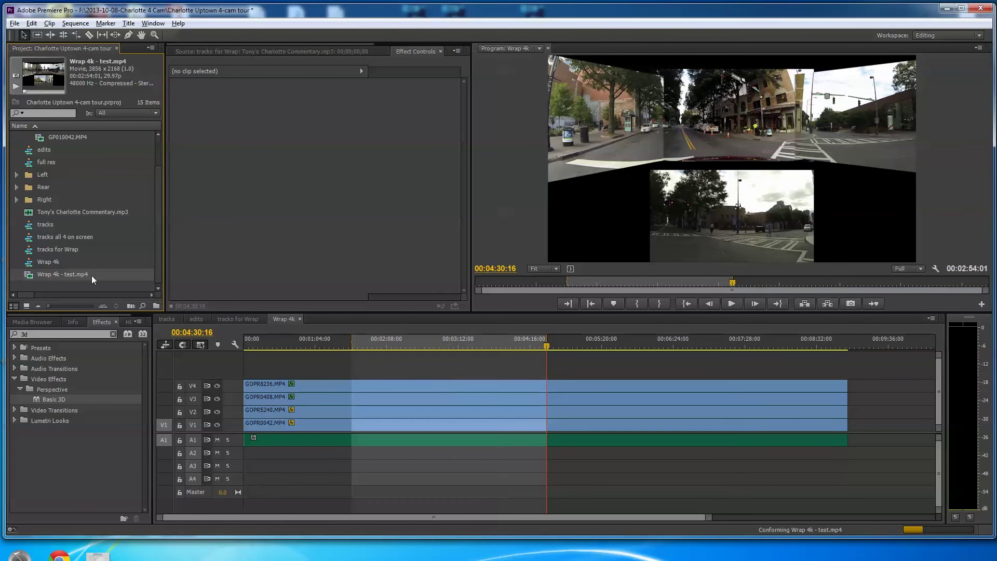
# - Load 'Wrap 4k - test.mp4' in the Source monitor and maximize it to fill the workspace
pyautogui.doubleClick(29, 276)
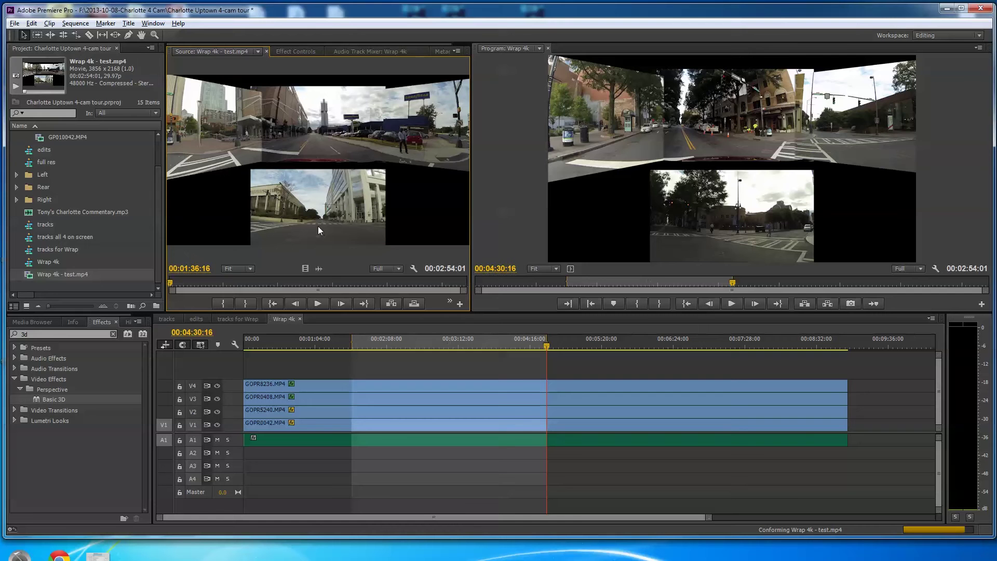
pyautogui.press('`')
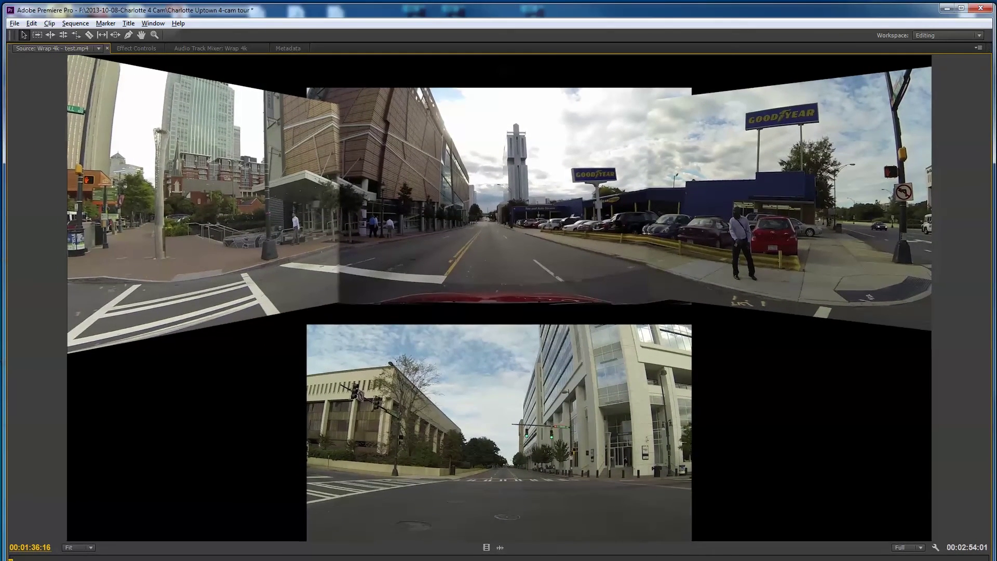
# - Raise the window's bottom edge so the Source monitor's playback controls are visible
pyautogui.moveTo(793, 559)
pyautogui.mouseDown()
pyautogui.moveTo(791, 551)
pyautogui.moveTo(793, 560)
pyautogui.mouseUp()
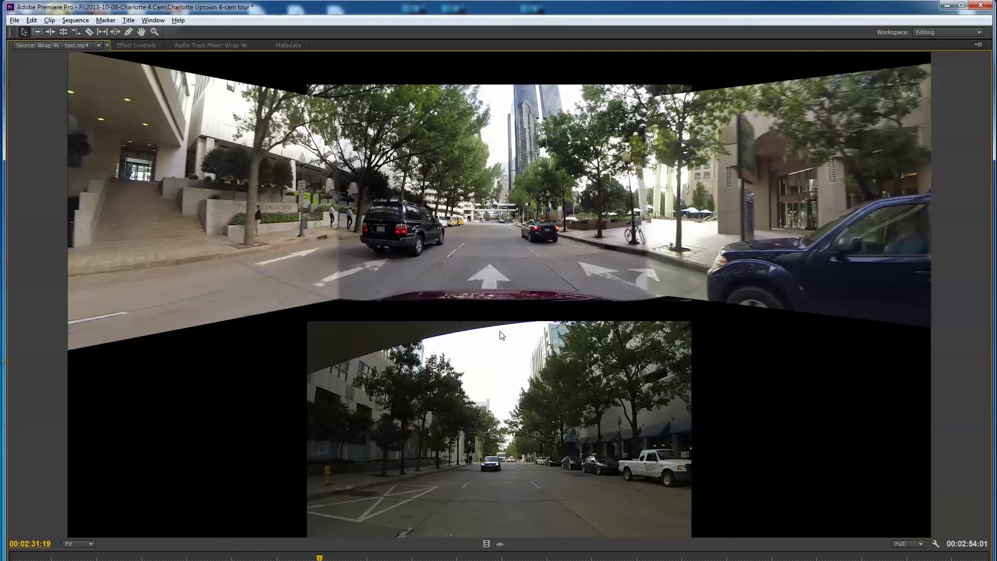
# - Play 'Wrap 4k - test.mp4' in the maximized Source monitor through to about 00:03:10:23
pyautogui.press('space')
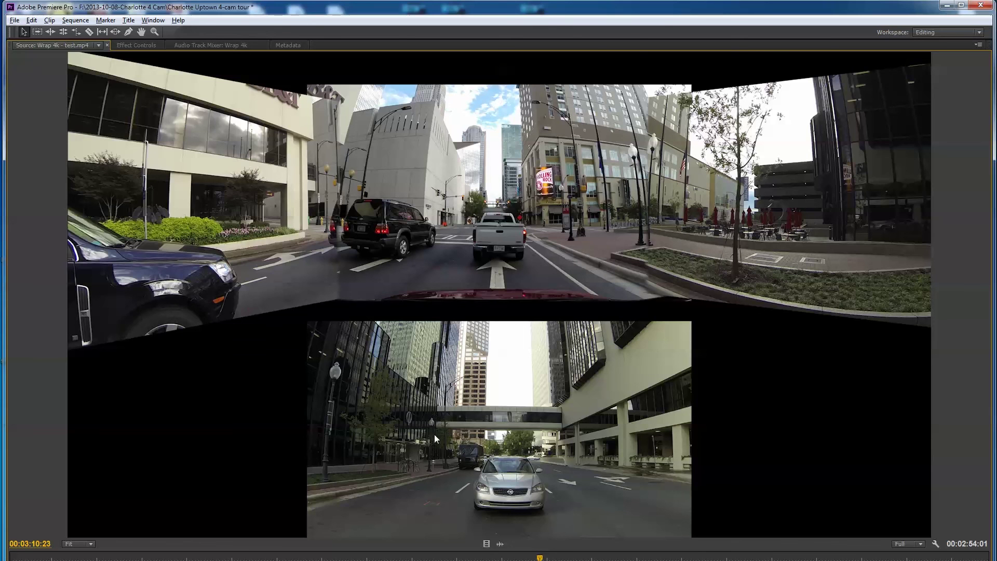
# - Restore the panel layout and set the Source monitor zoom to 100%
pyautogui.moveTo(663, 560); pyautogui.dragTo(663, 529)
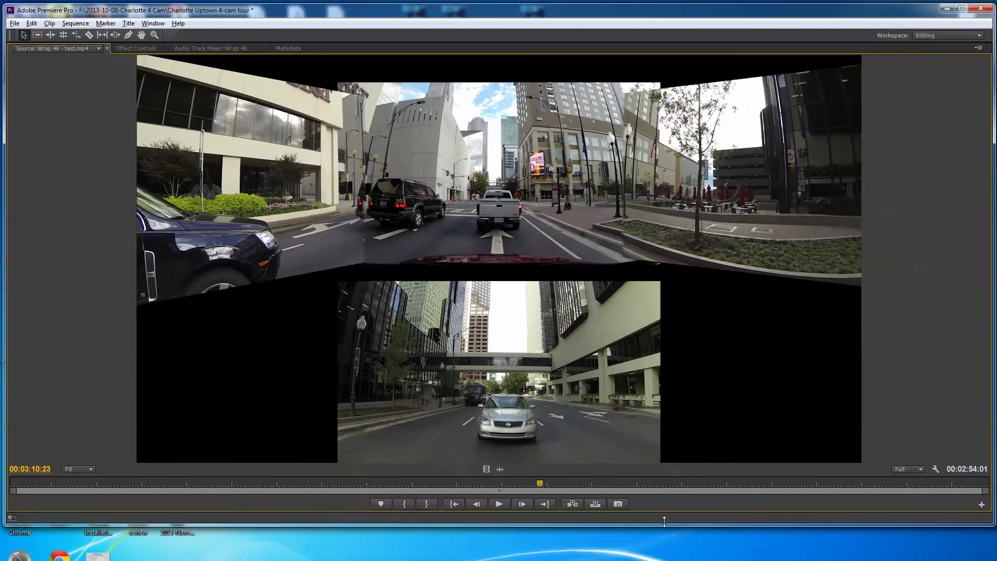
pyautogui.press('`')
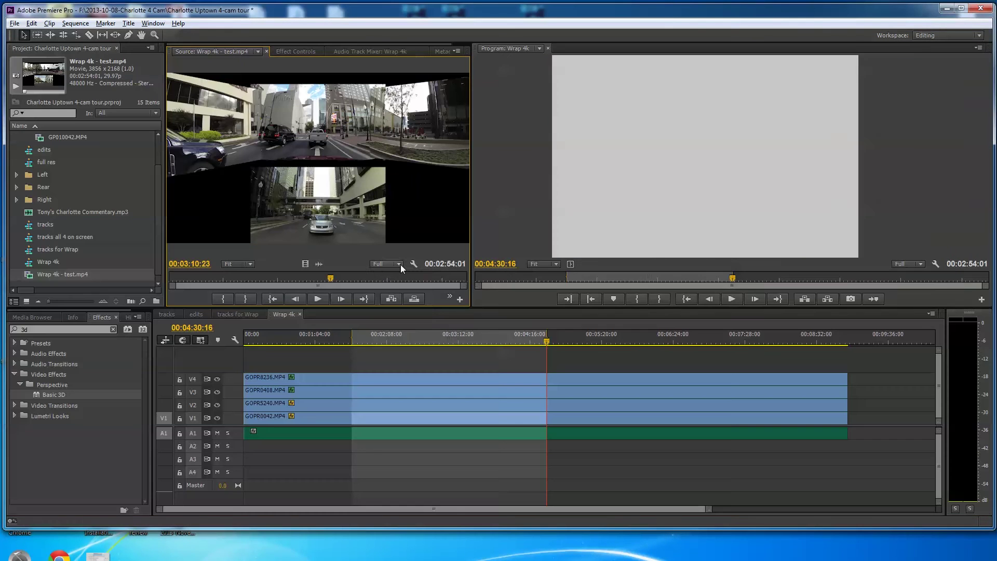
pyautogui.click(399, 264)
pyautogui.click(335, 257)
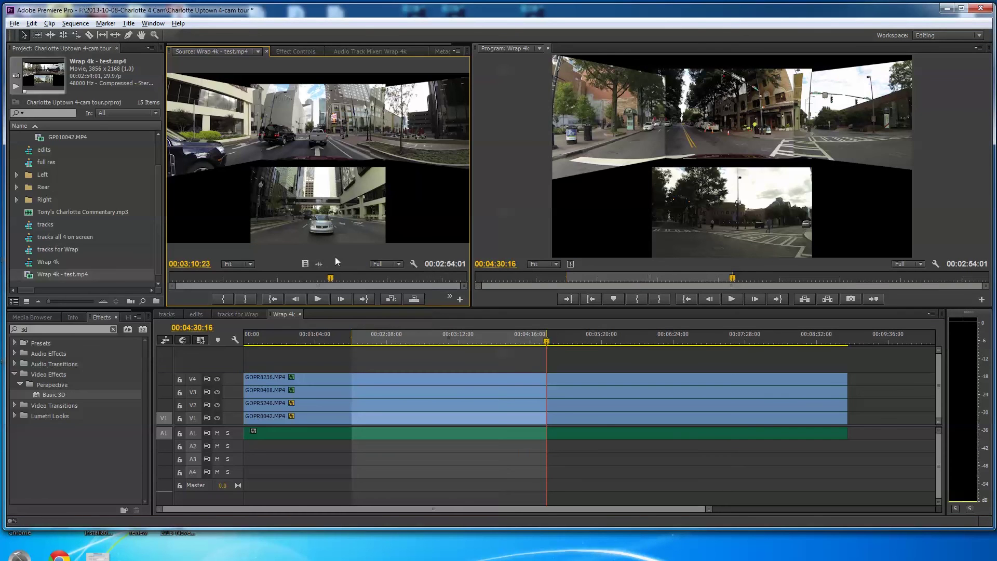
pyautogui.click(249, 264)
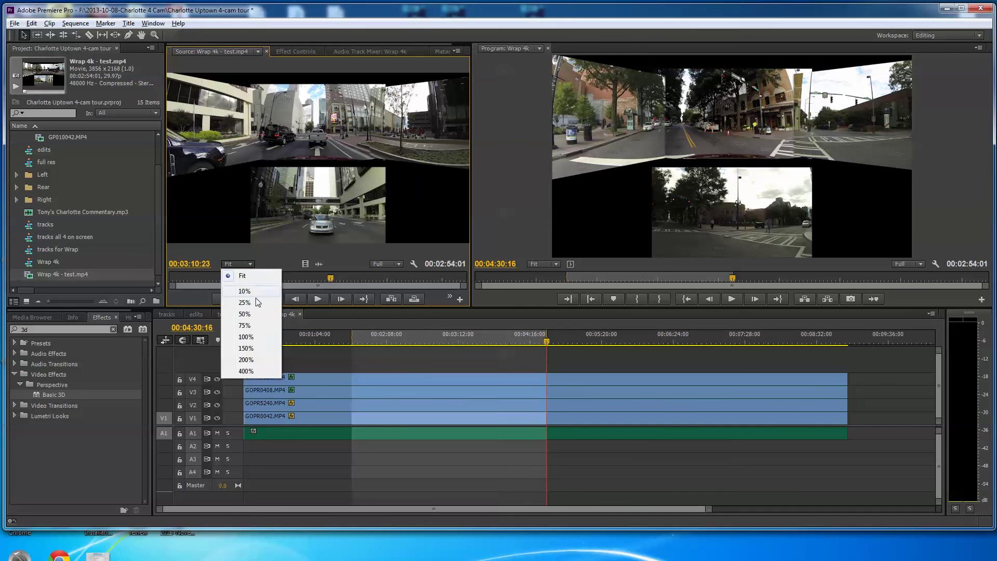
pyautogui.click(245, 337)
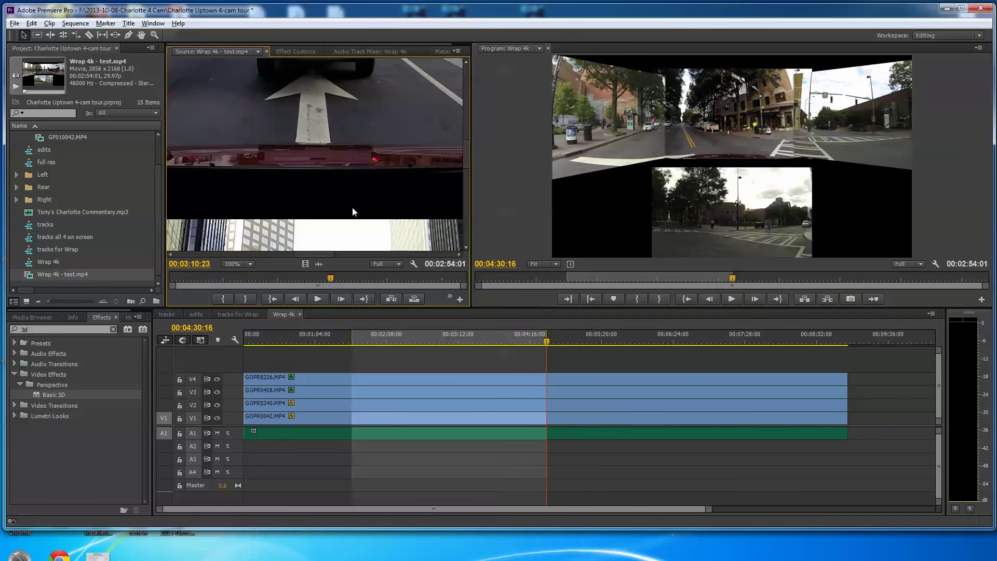
# - Maximize the 100% preview and pan around the frame's street detail
pyautogui.press('`')
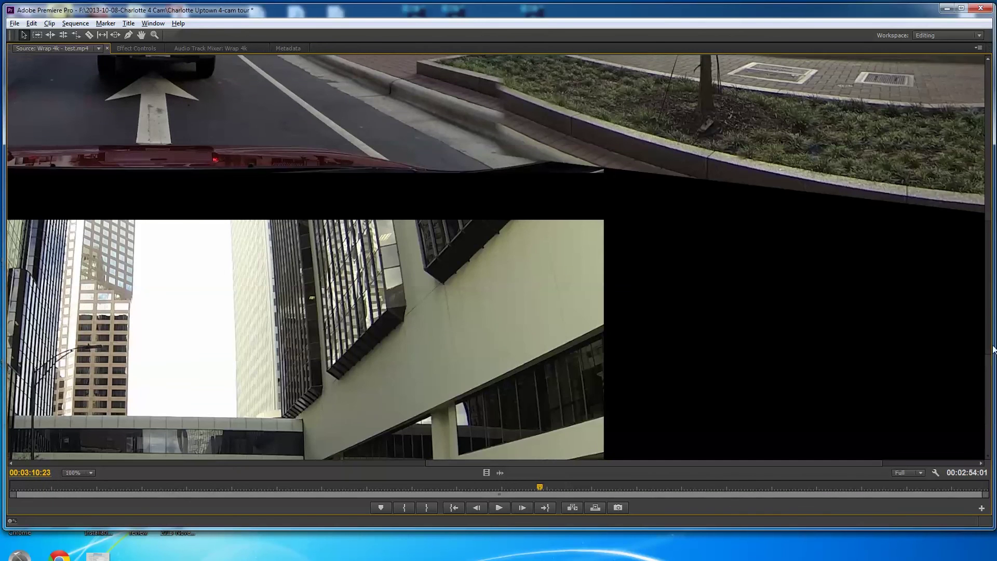
pyautogui.moveTo(986, 356); pyautogui.dragTo(986, 213)
pyautogui.moveTo(502, 462); pyautogui.dragTo(221, 481)
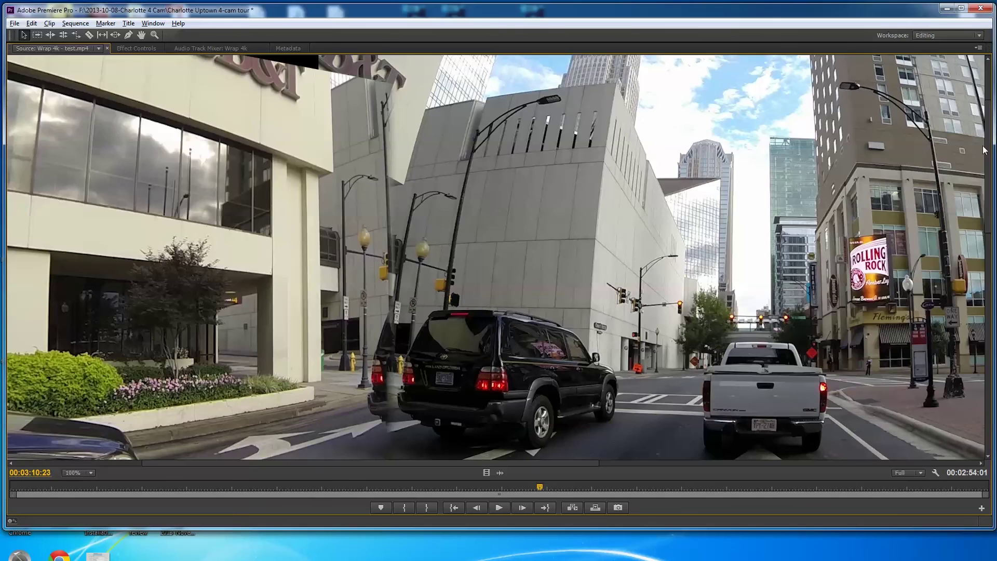
pyautogui.moveTo(983, 150)
pyautogui.mouseDown()
pyautogui.moveTo(980, 343)
pyautogui.moveTo(983, 153)
pyautogui.mouseUp()
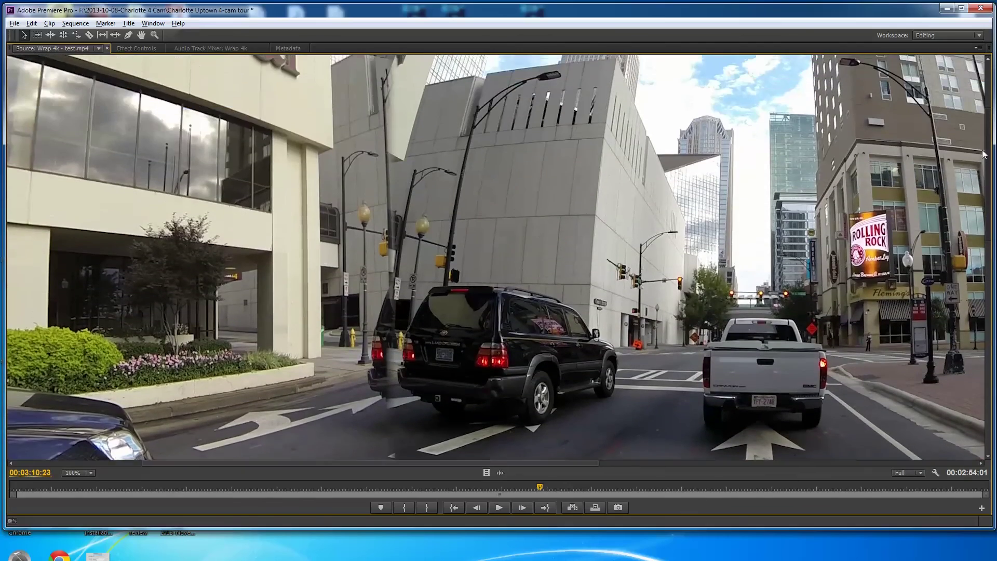
# - Check the 100% view at 00:03:28:18, 00:04:01:01 and 00:04:08:07, then pan back to 00:02:53:08
pyautogui.click(640, 491)
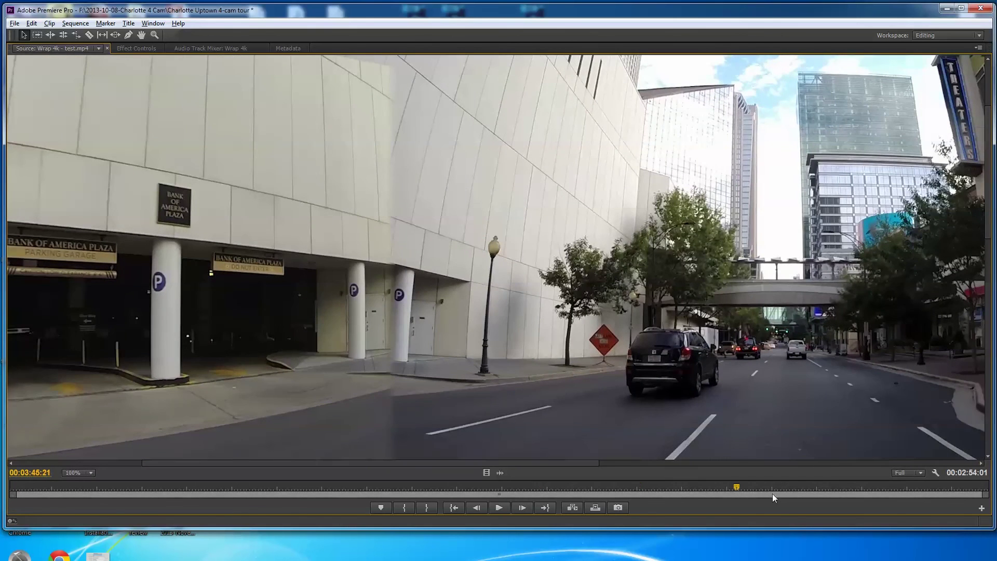
pyautogui.click(822, 488)
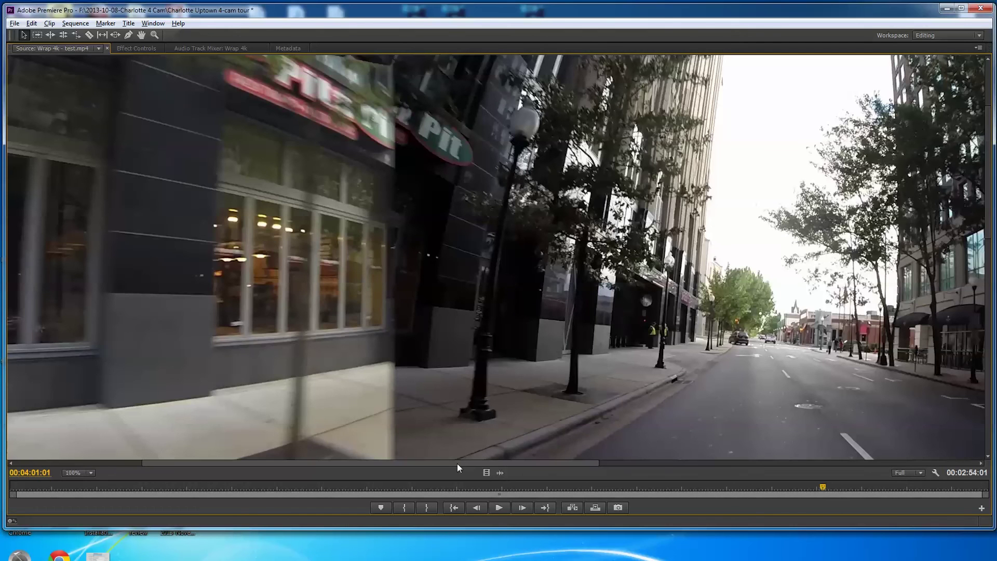
pyautogui.moveTo(457, 463); pyautogui.dragTo(674, 489)
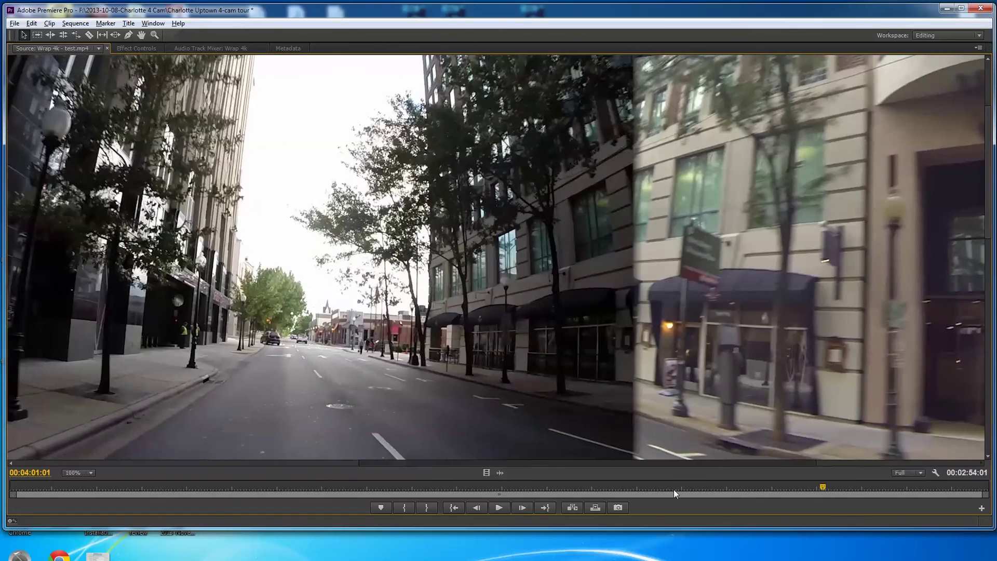
pyautogui.click(864, 487)
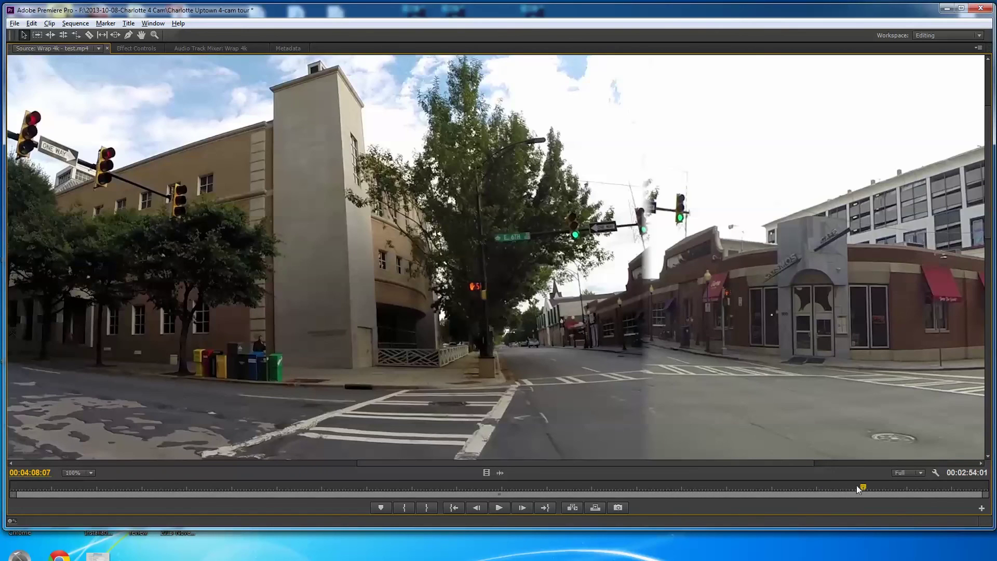
pyautogui.moveTo(845, 486); pyautogui.dragTo(441, 488)
pyautogui.moveTo(662, 461); pyautogui.dragTo(321, 447)
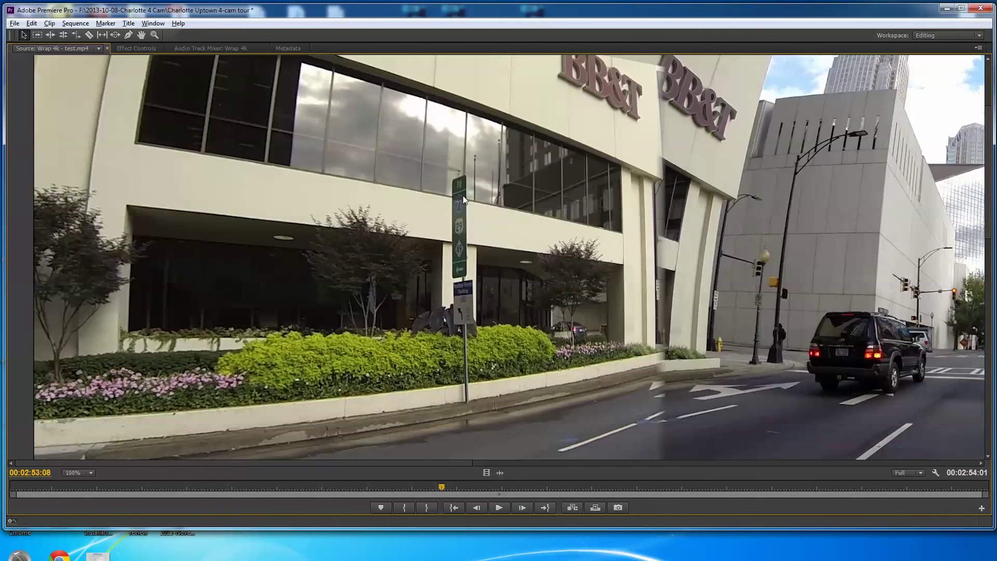
pyautogui.moveTo(449, 465); pyautogui.dragTo(621, 476)
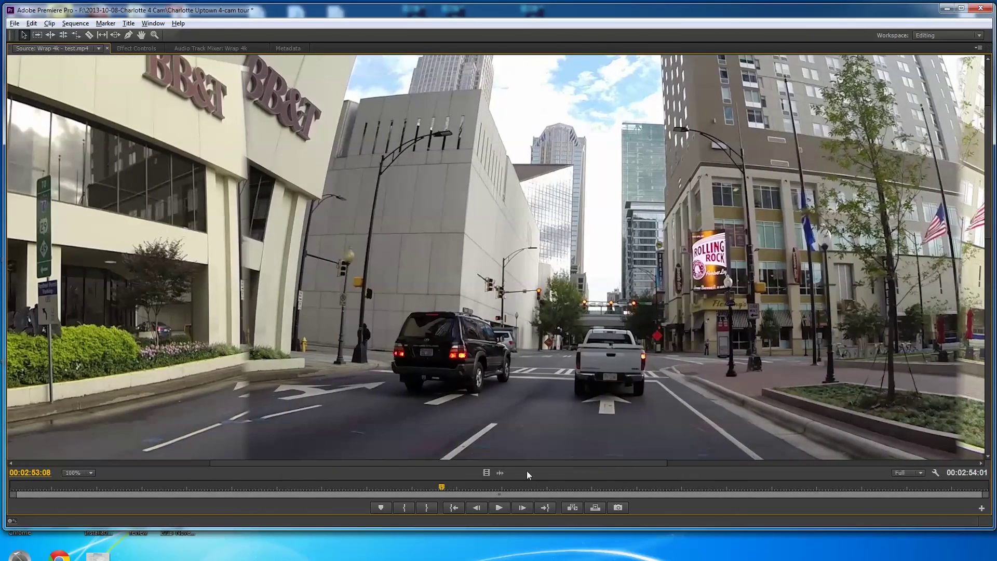
# - Switch the Source monitor zoom to Fit to show the whole wraparound frame
pyautogui.click(92, 473)
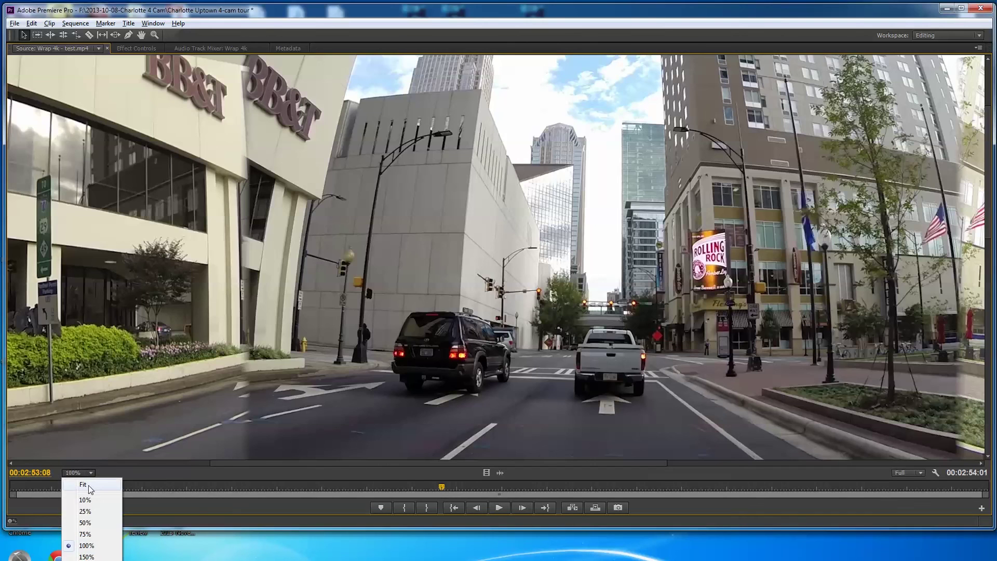
pyautogui.click(88, 485)
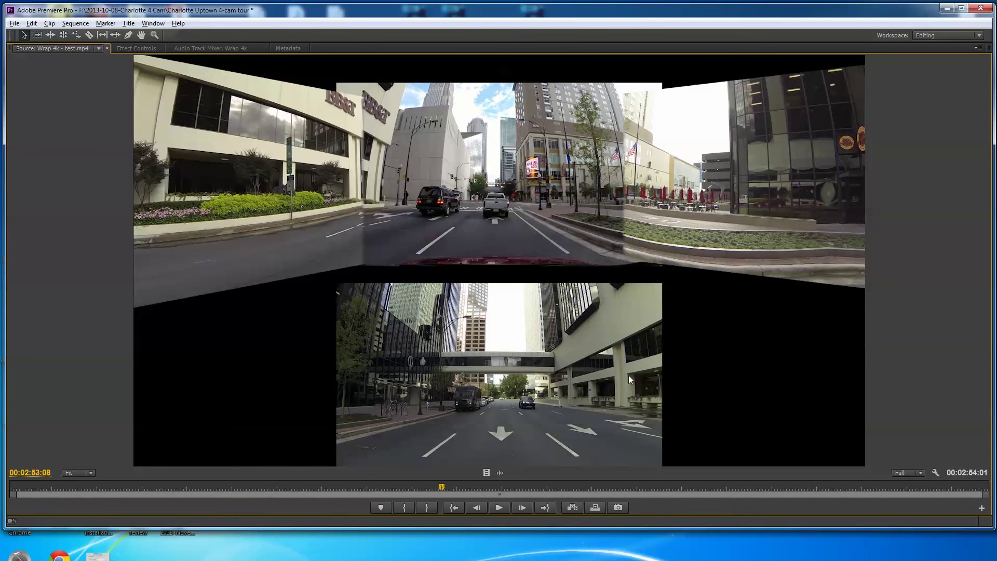